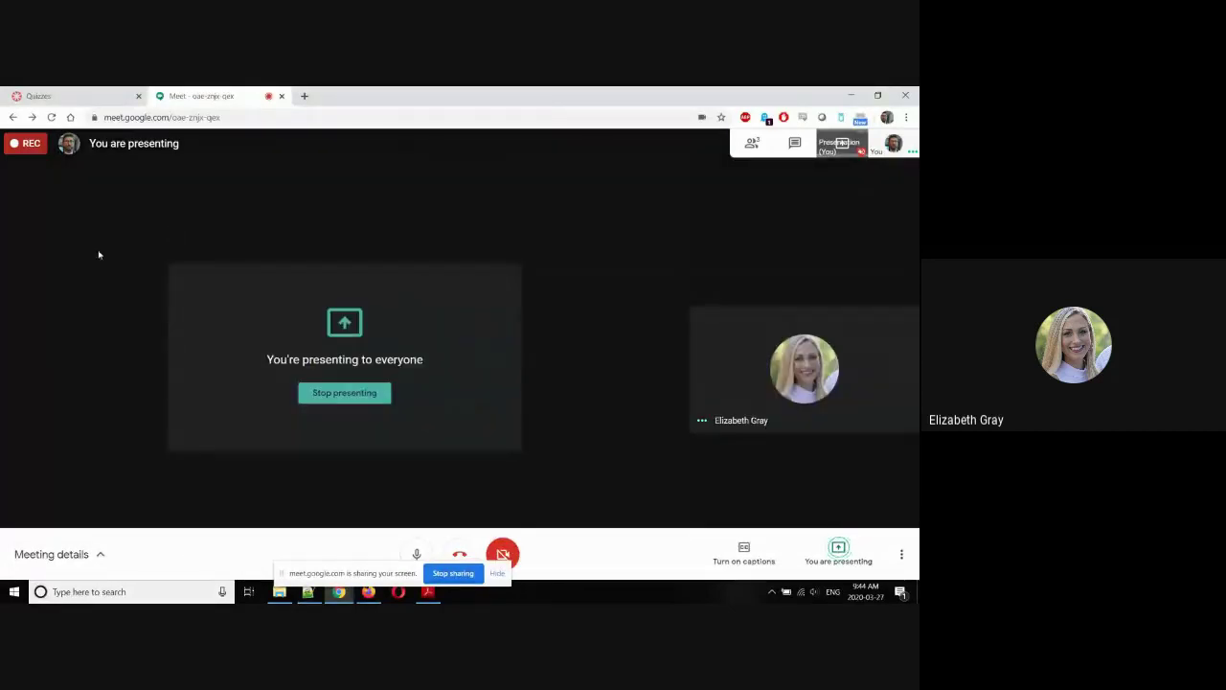
Switch to the course's Quizzes page and check the ProctorU browser extension.
left_click(64, 96)
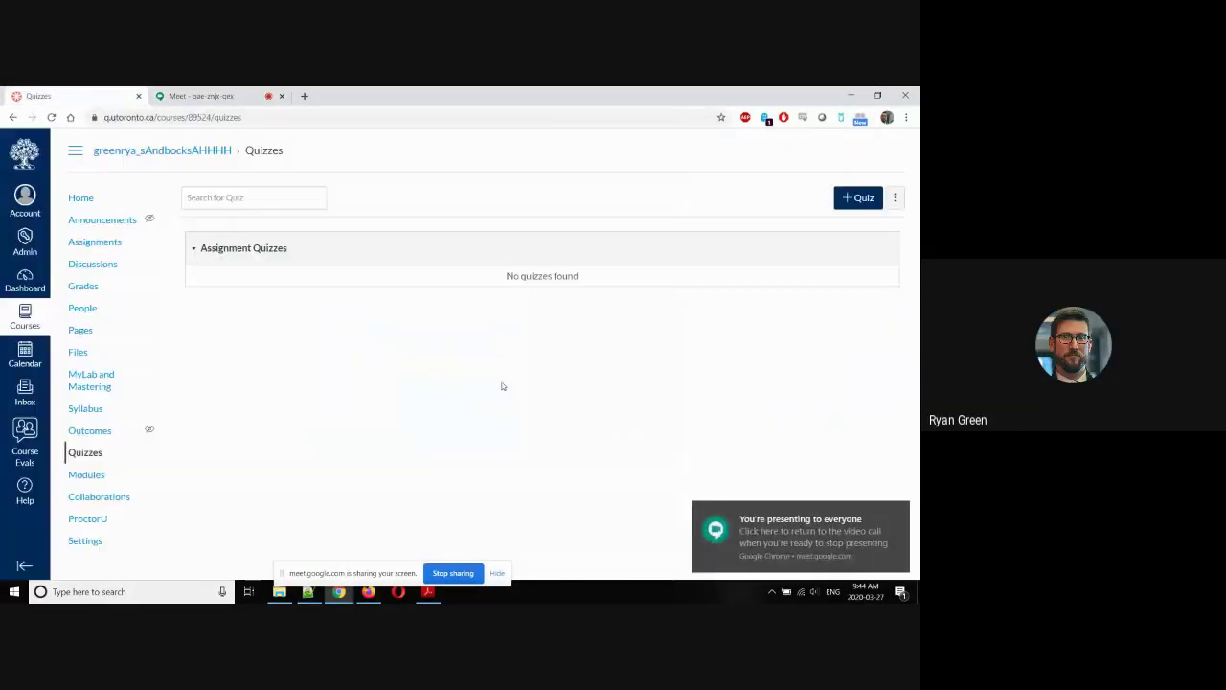
left_click(900, 511)
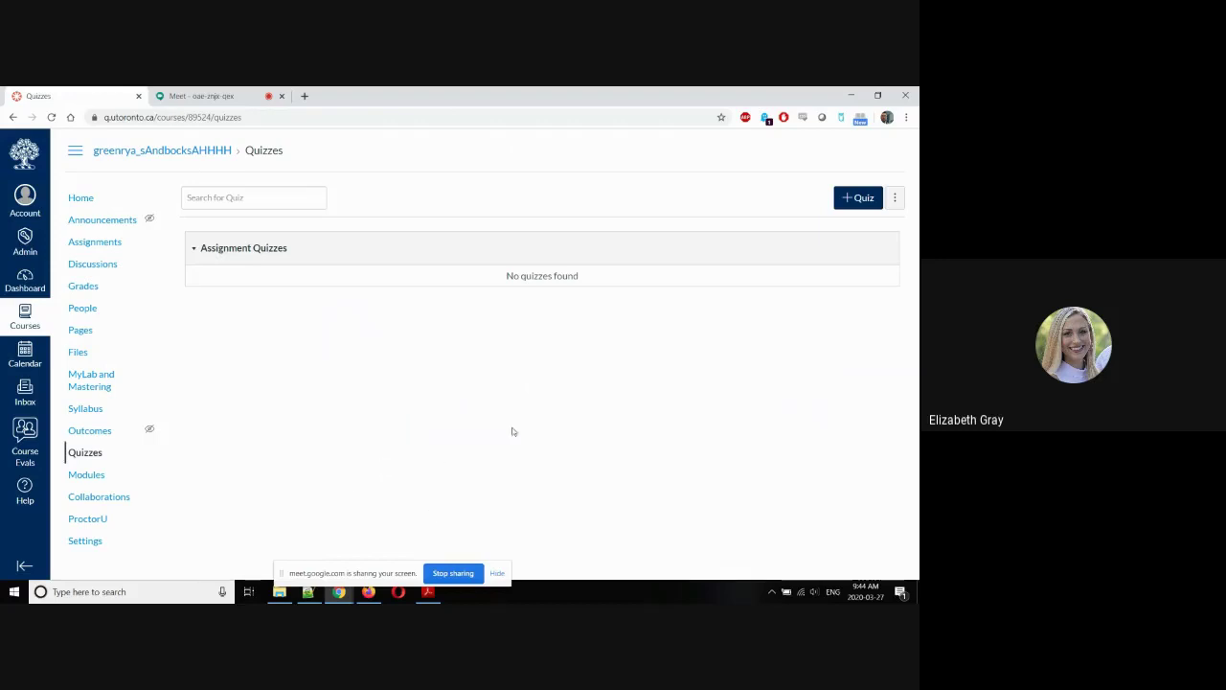
left_click(842, 117)
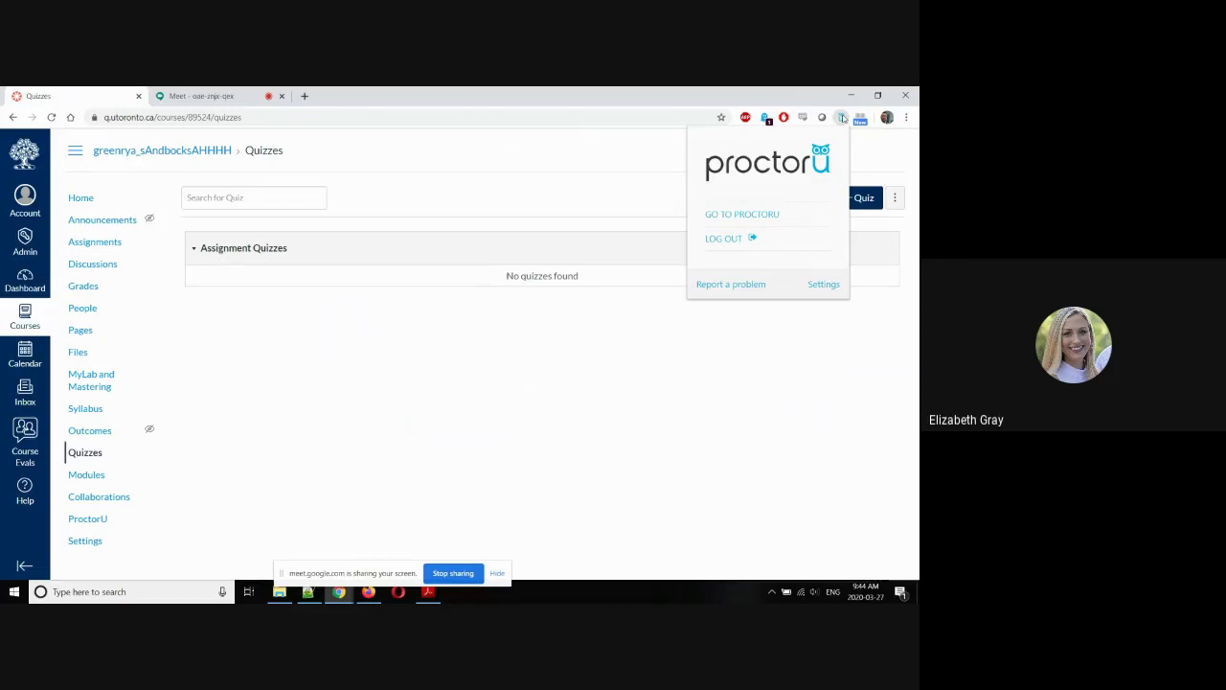
left_click(842, 117)
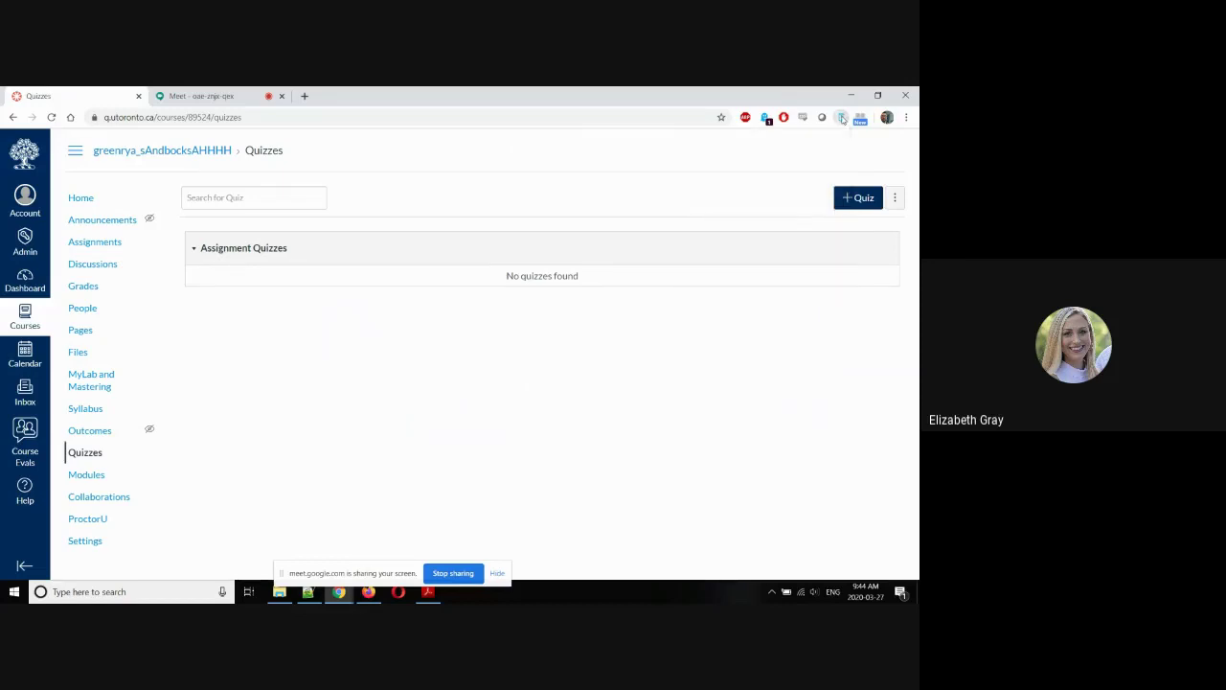
Create a new quiz and title it "ProctorU Quiz".
left_click(853, 199)
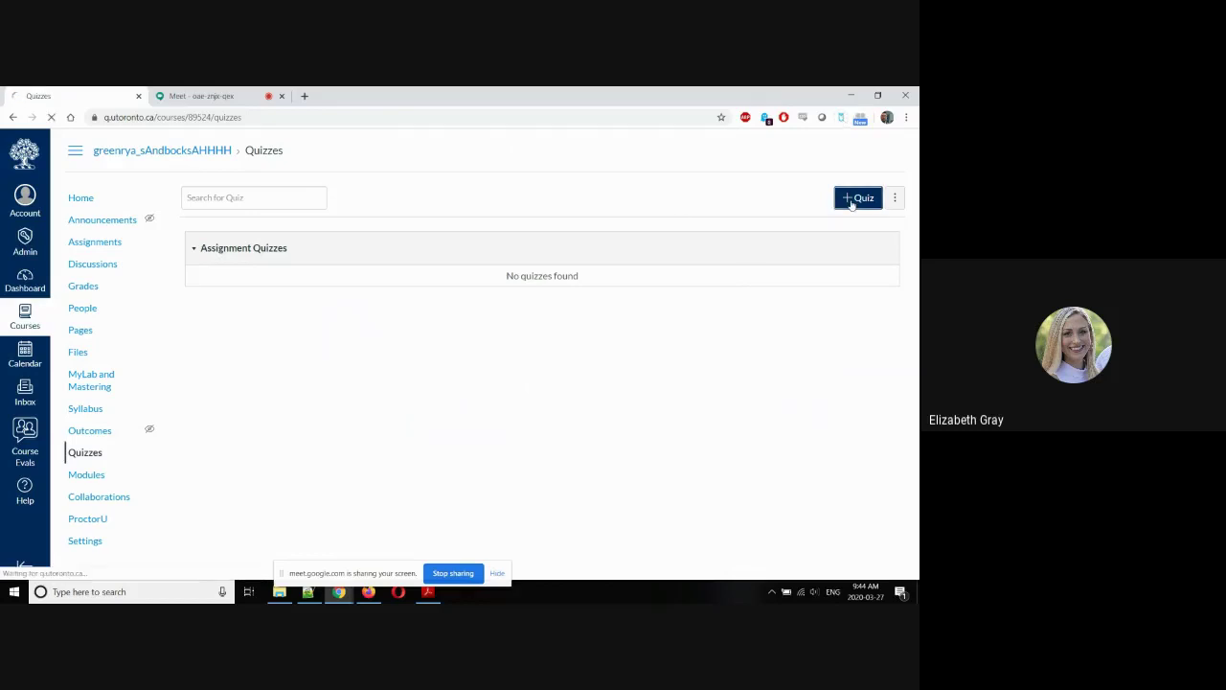
left_click_drag(251, 281, 156, 288)
type("Pr")
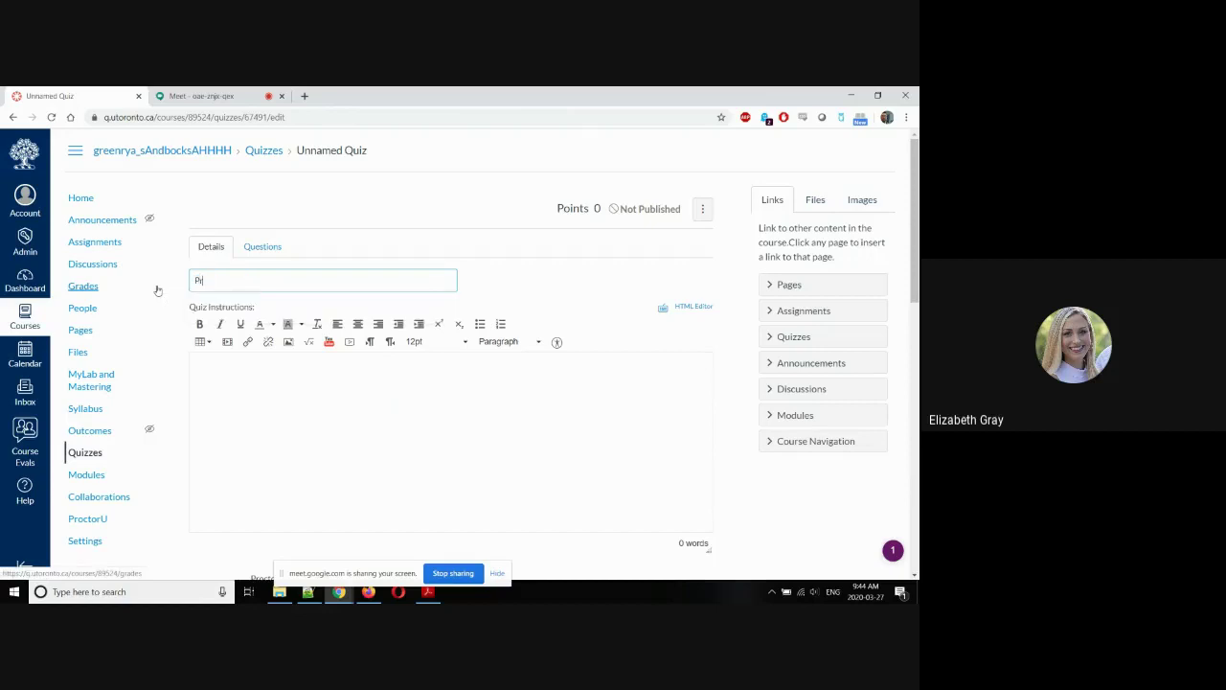
type("octorU Quiz")
left_click(551, 282)
Enable ProctorU and the auto generated password for the quiz.
scroll(542, 282, "down", 3)
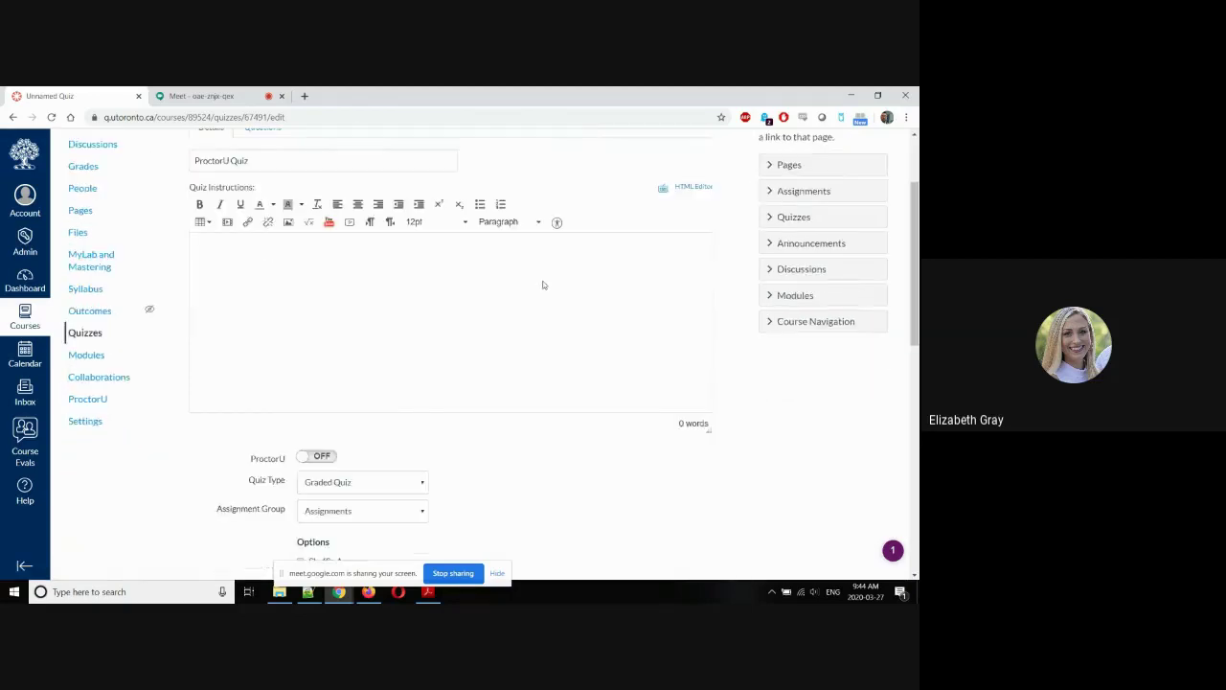
left_click(318, 398)
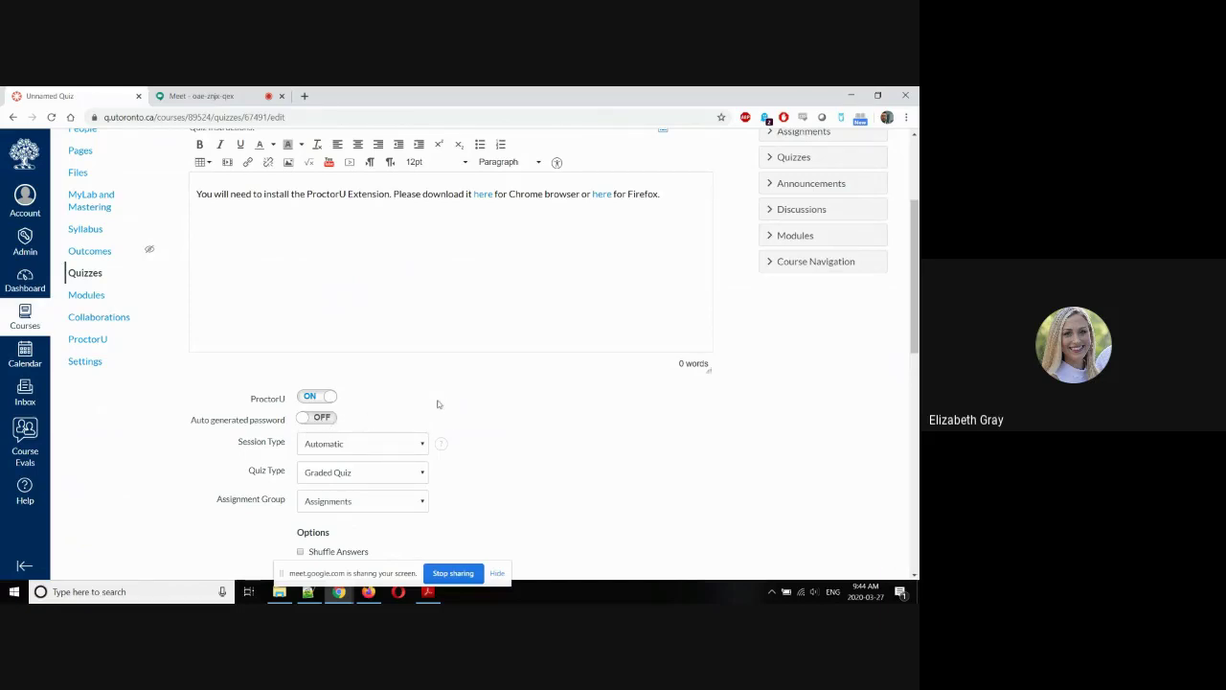
scroll(441, 404, "up", 1)
left_click(324, 478)
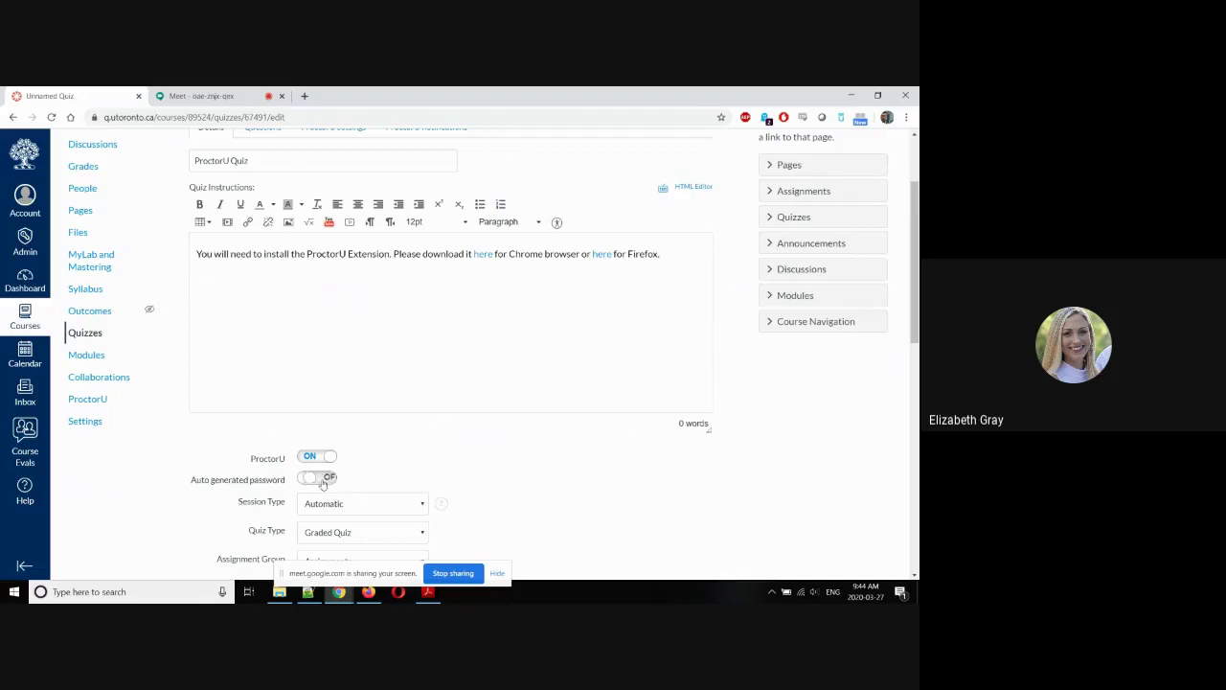
Make the quiz available to everyone from March 27 12am until March 31 11:59pm, 2020.
scroll(525, 429, "down", 2)
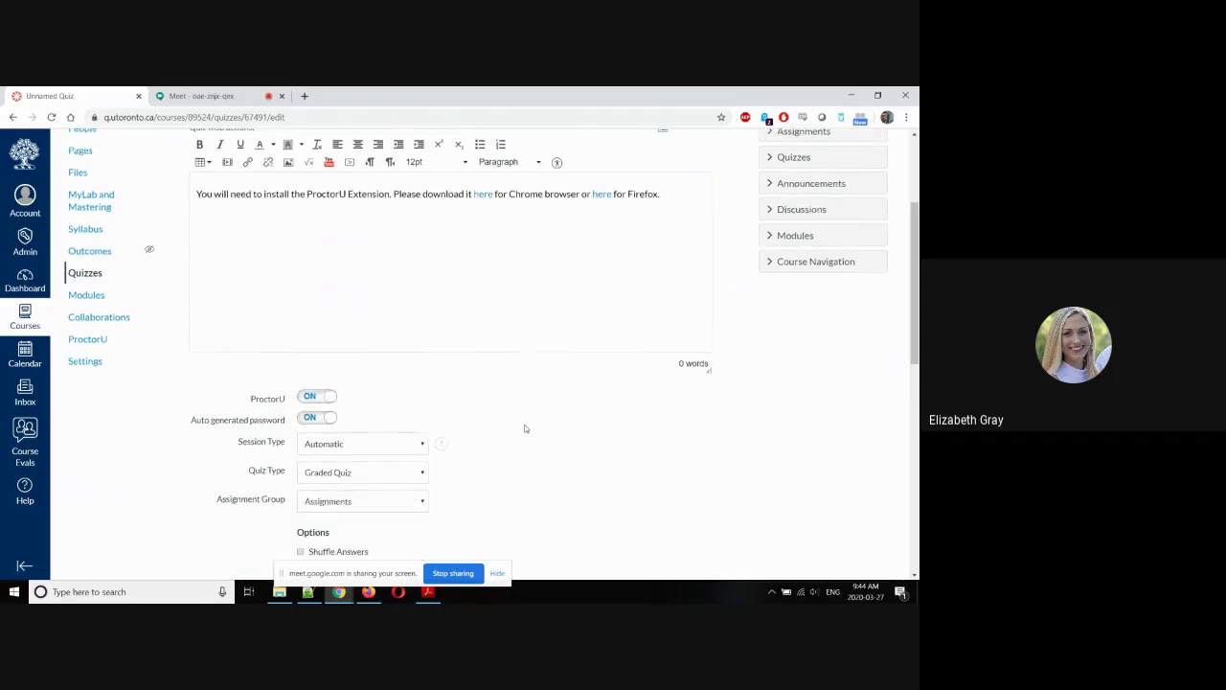
scroll(591, 422, "down", 4)
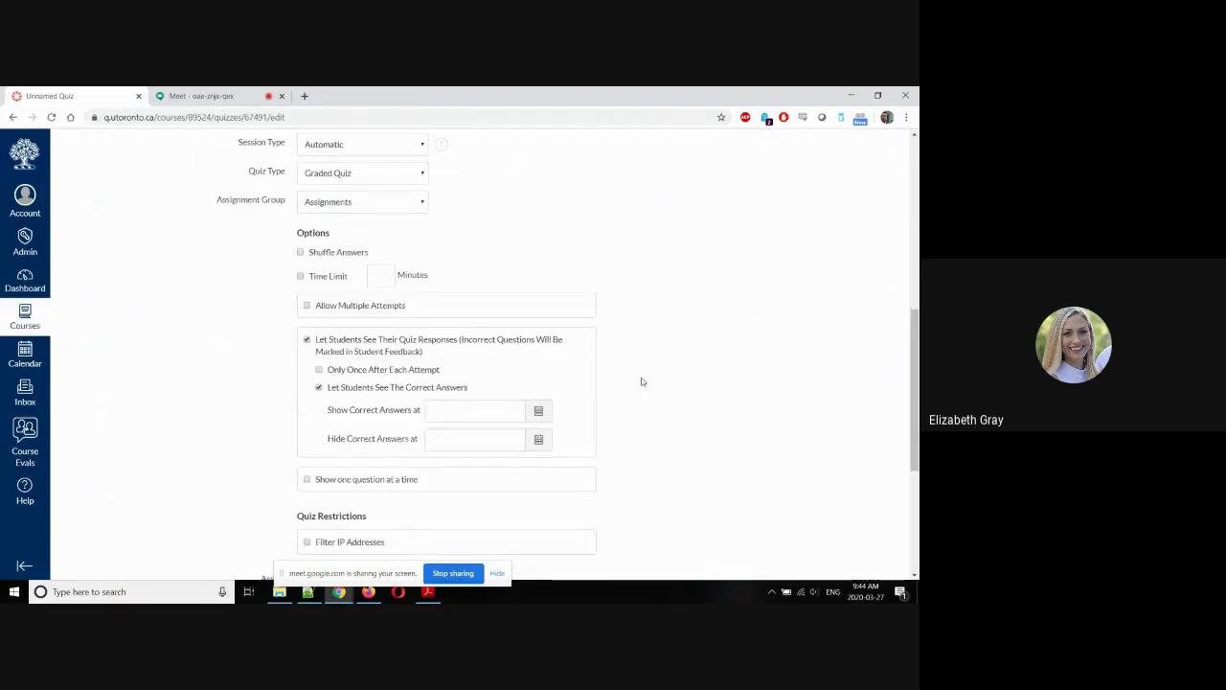
scroll(642, 382, "down", 4)
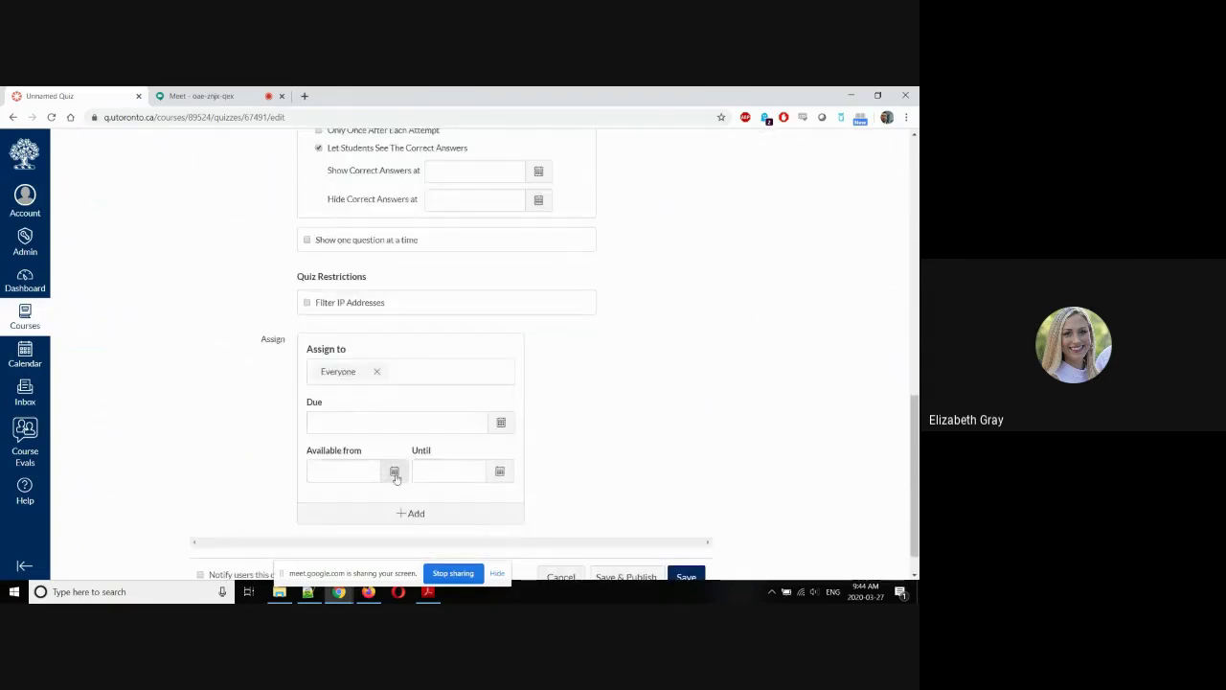
left_click(394, 473)
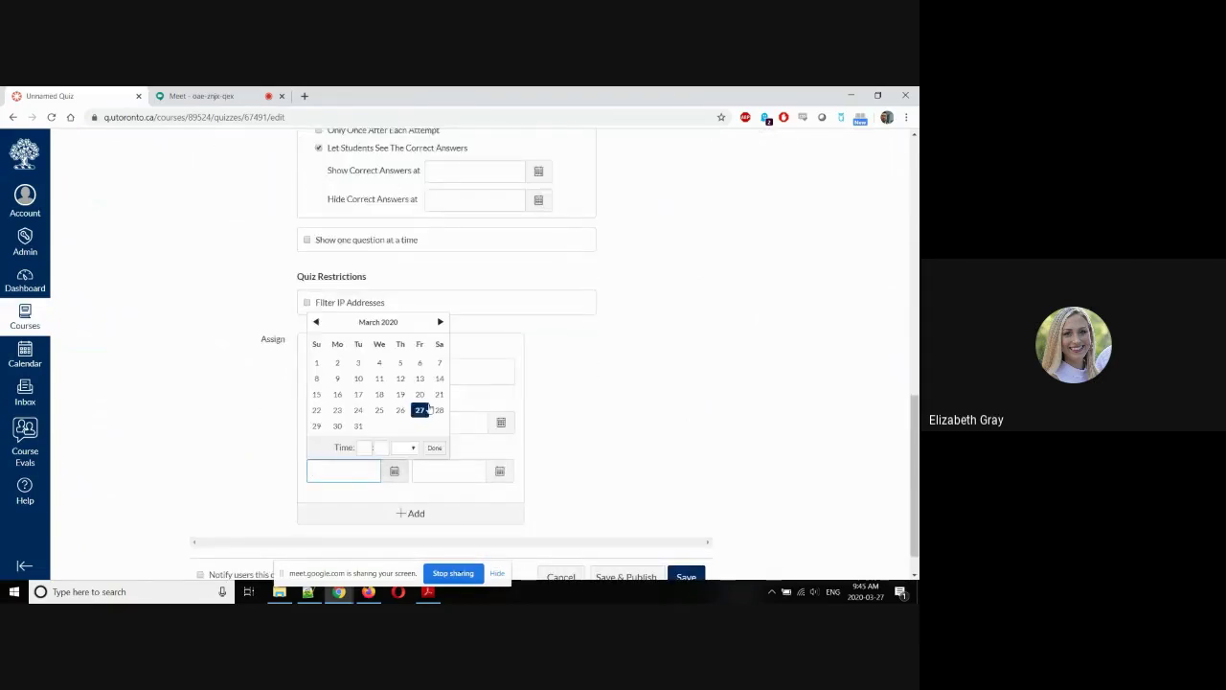
left_click(420, 412)
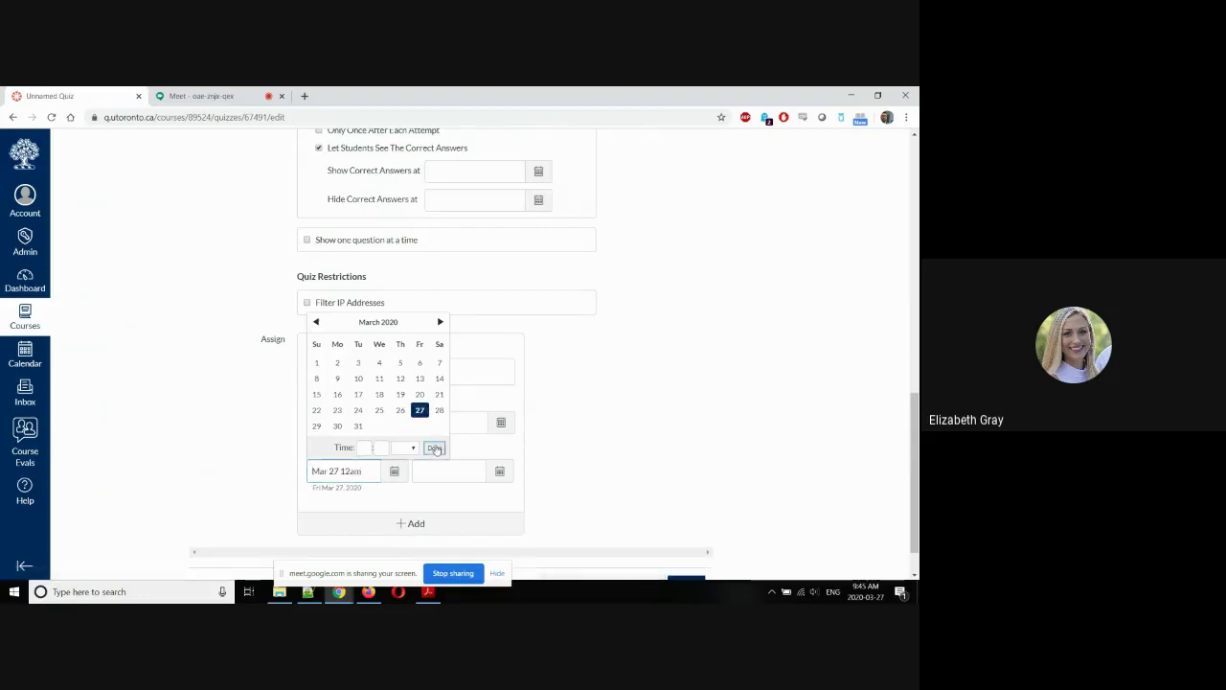
left_click(434, 447)
left_click(492, 474)
left_click(464, 426)
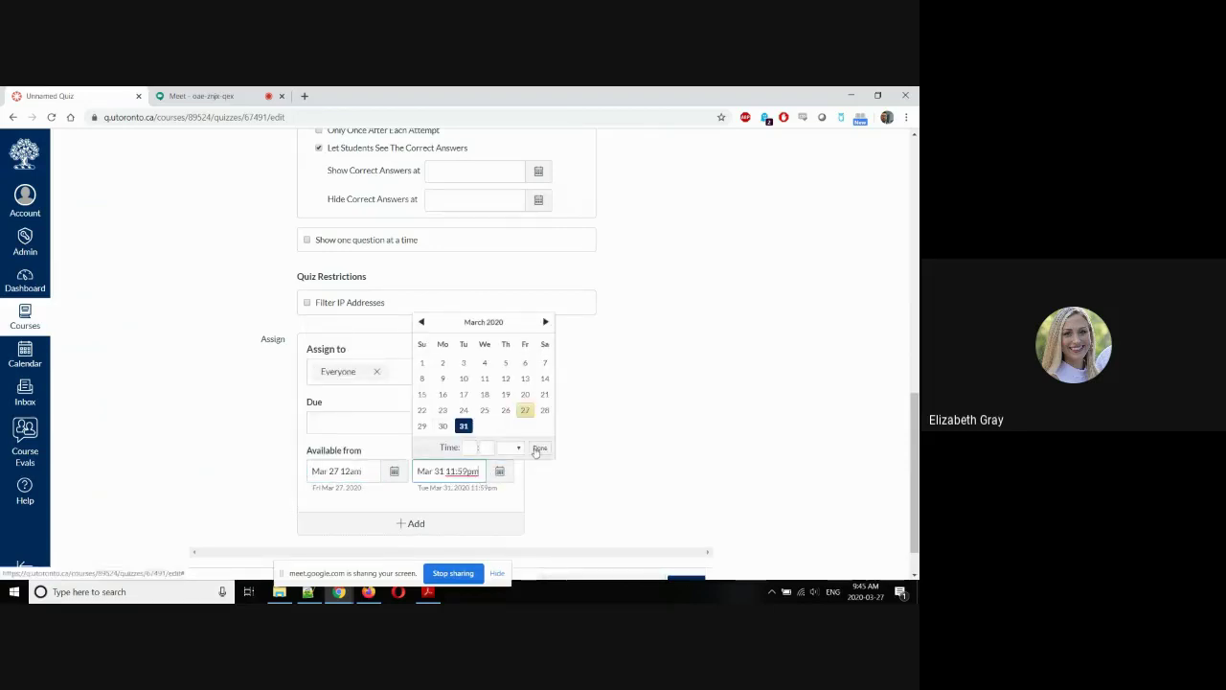
left_click(539, 449)
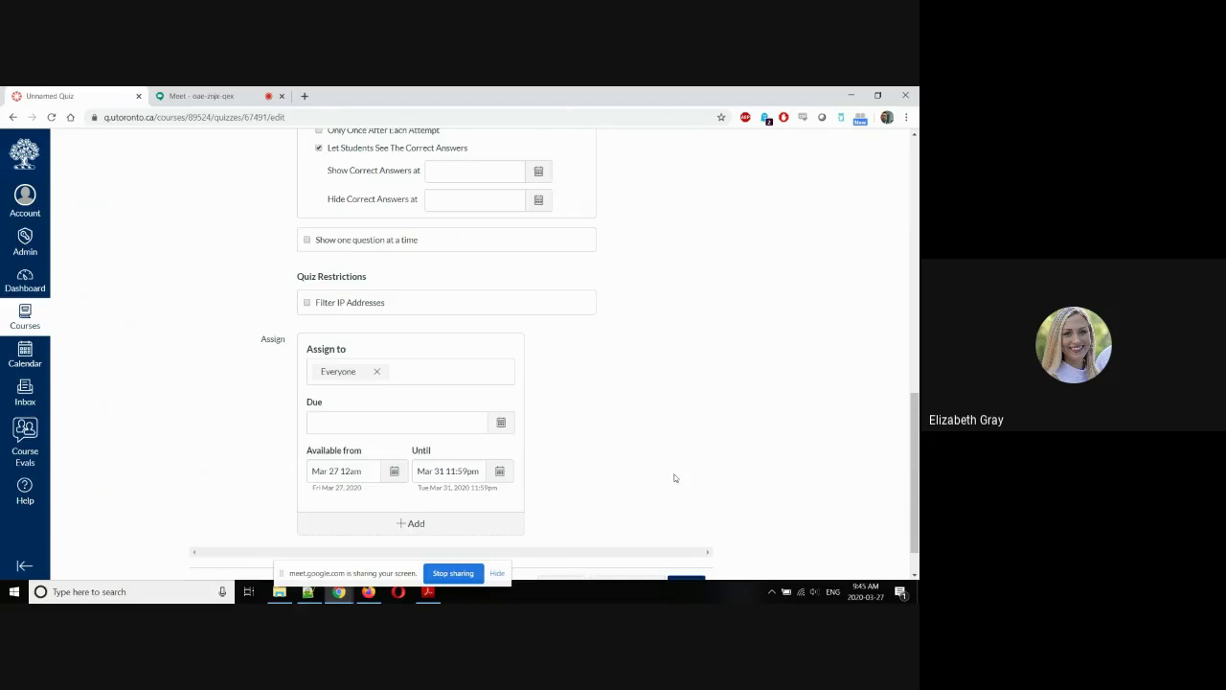
Set the quiz's due date to March 31, 2020 at 11:59pm.
scroll(675, 477, "up", 3)
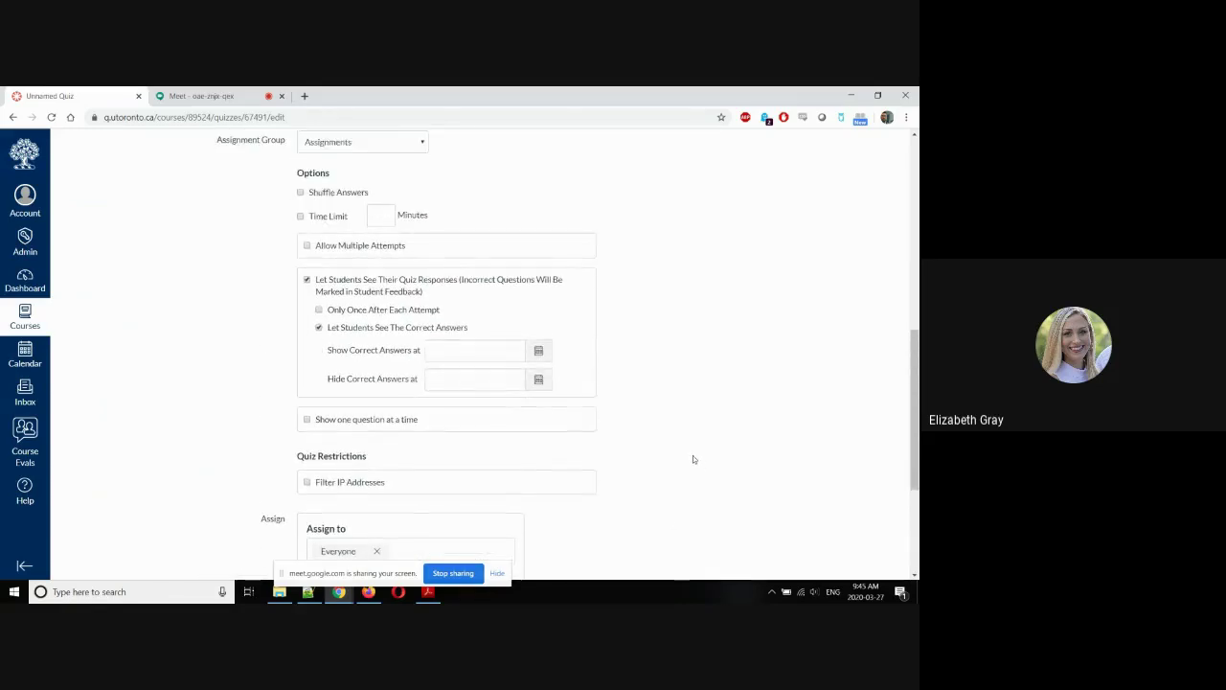
scroll(690, 458, "down", 2)
scroll(687, 460, "down", 1)
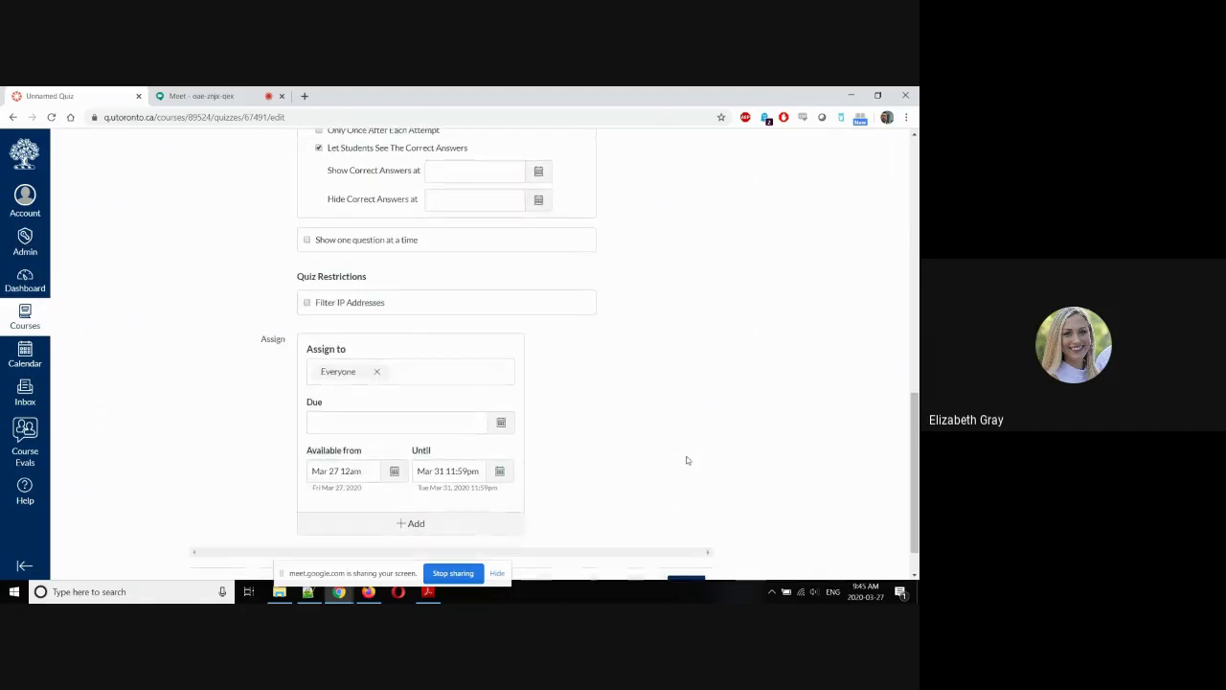
left_click(505, 426)
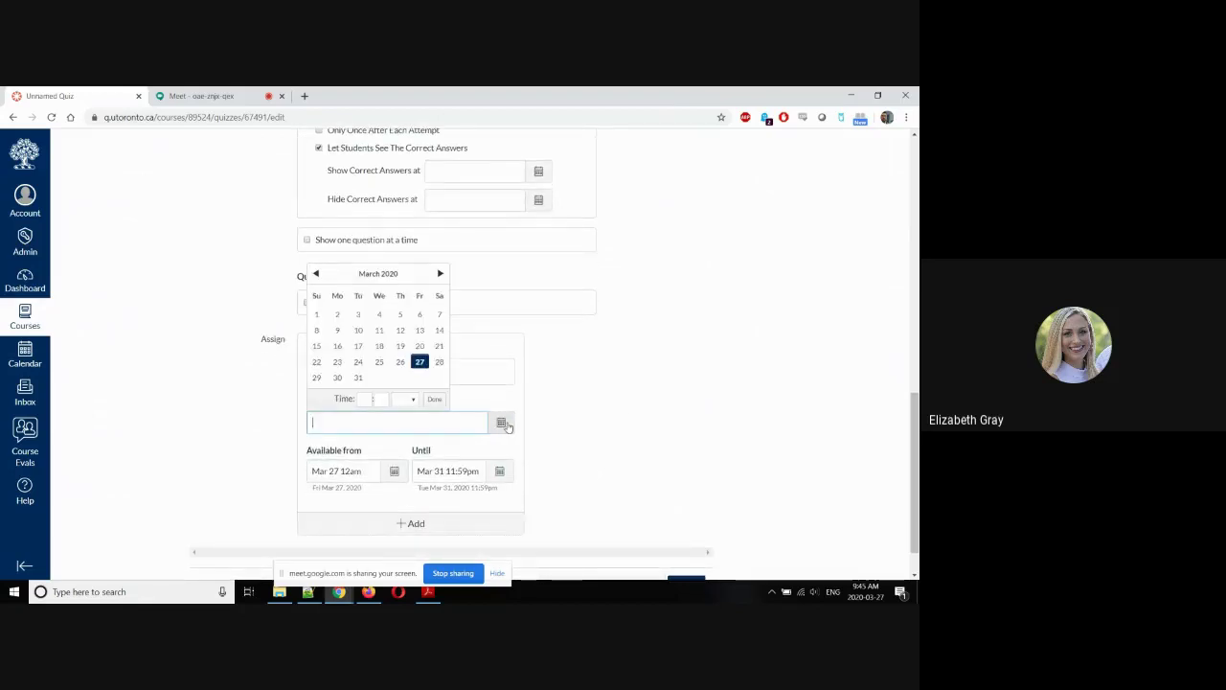
left_click(629, 405)
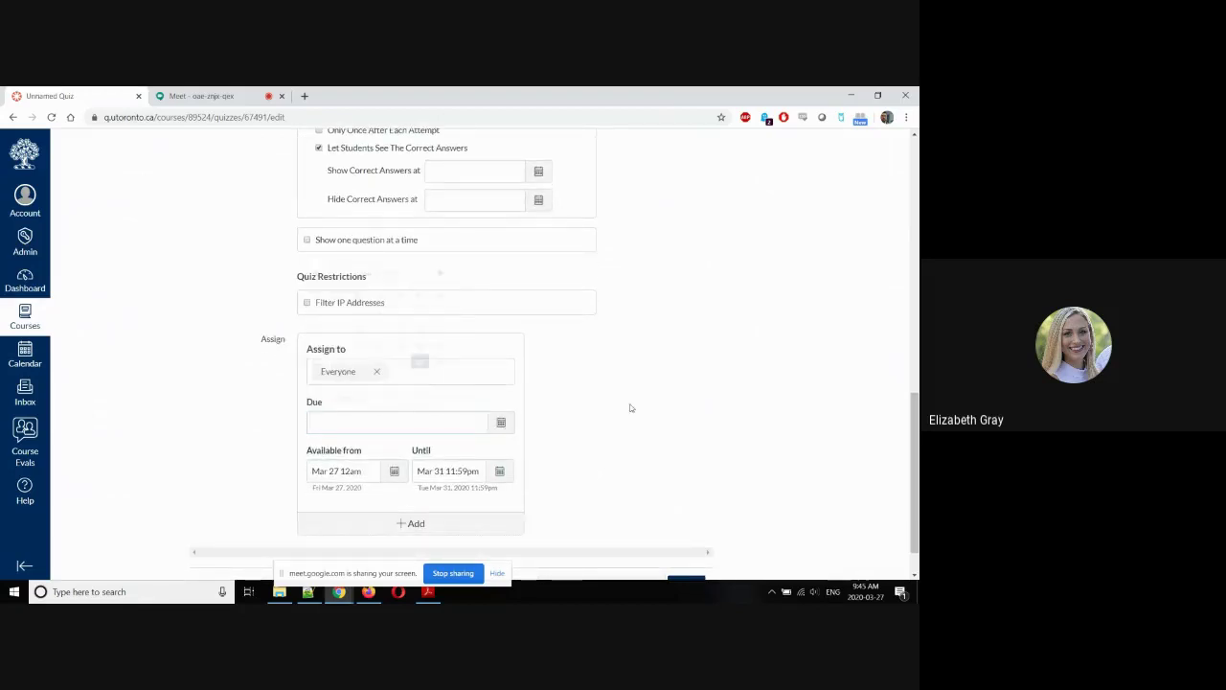
left_click(500, 424)
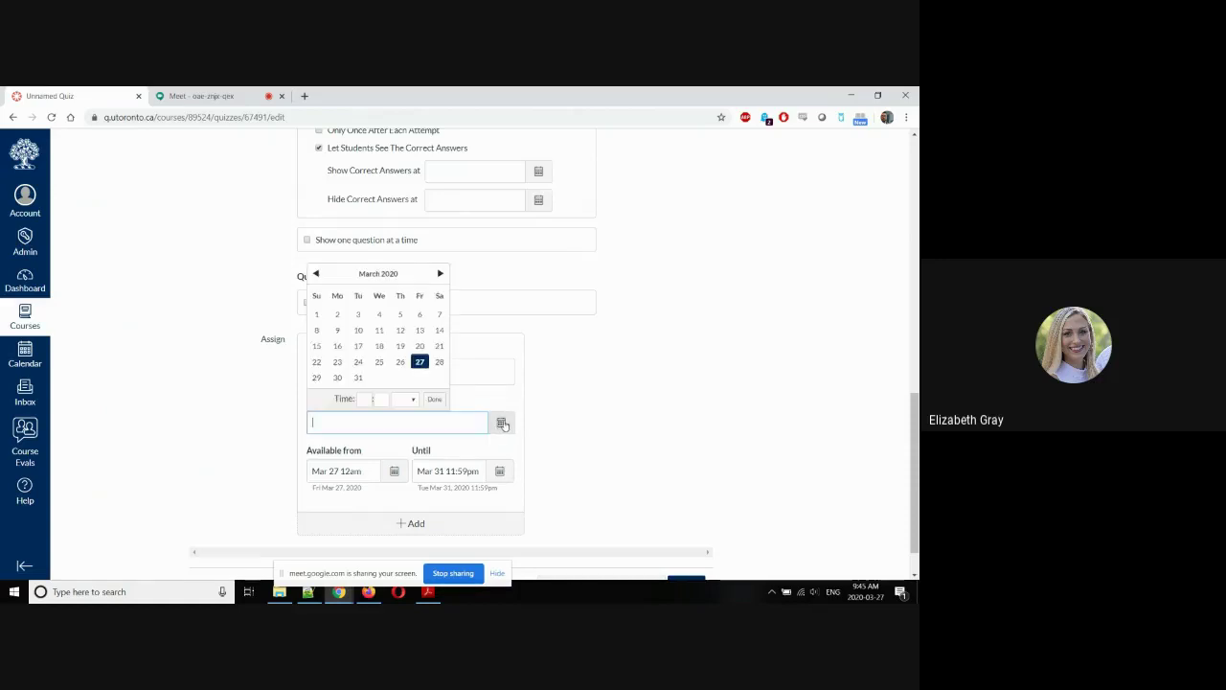
left_click(360, 378)
left_click(433, 398)
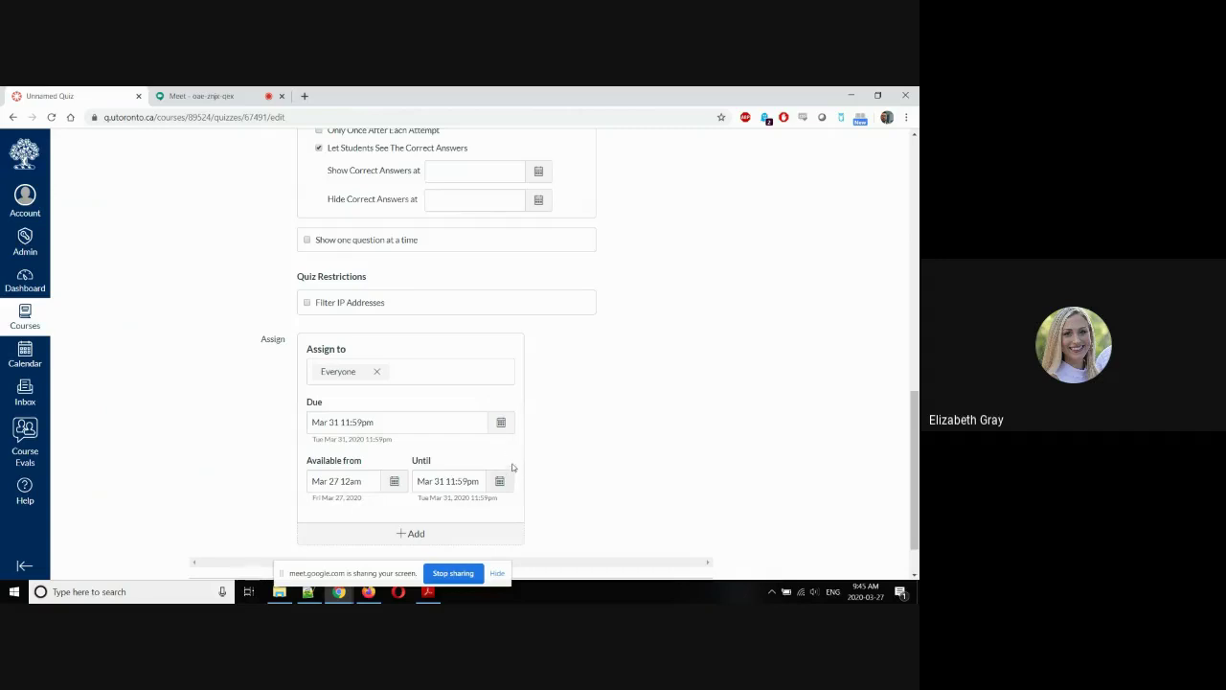
Change the hour of the quiz's due time so that it is due at 10:59pm.
left_click(499, 424)
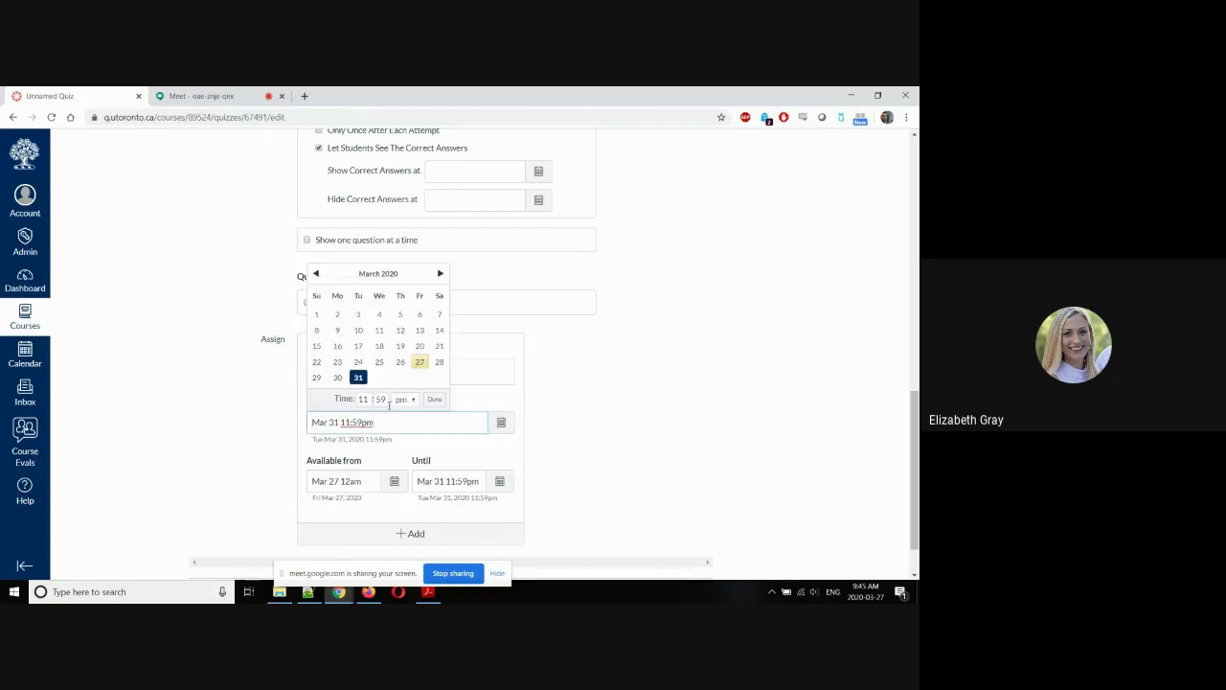
type("10")
left_click(434, 399)
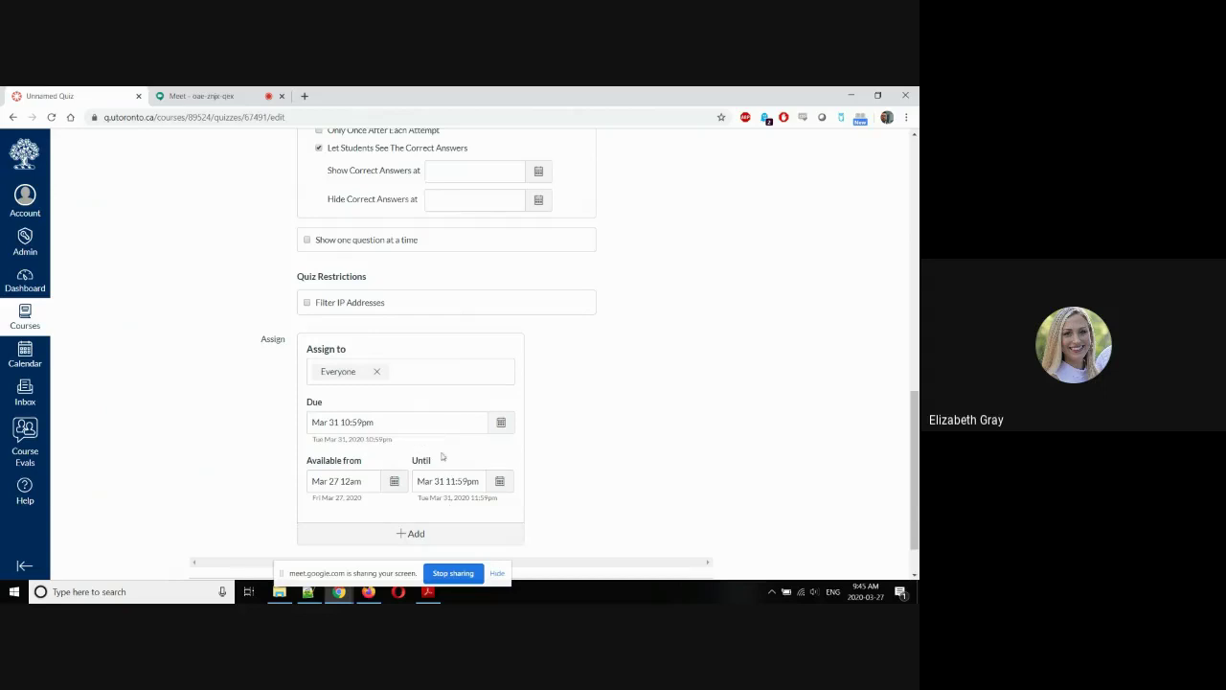
Set the quiz's due time to 11:59pm and its availability end time to 10:59pm, both on March 31.
left_click(501, 422)
left_click(364, 398)
left_click(501, 484)
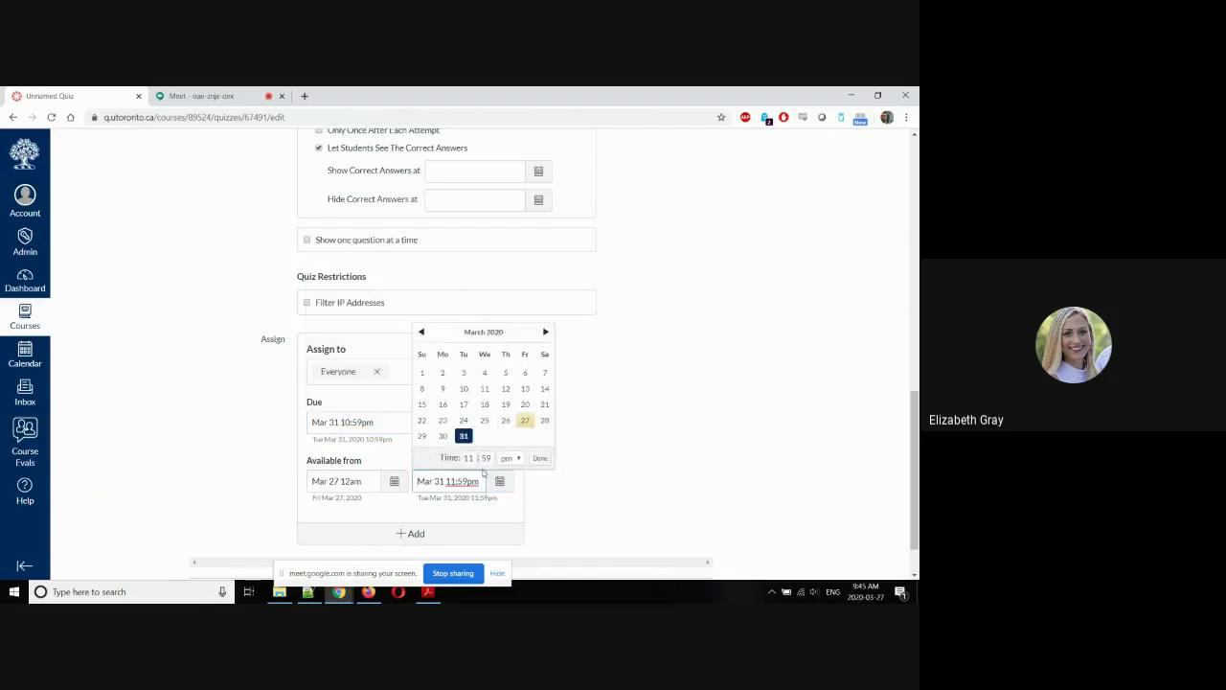
left_click(375, 424)
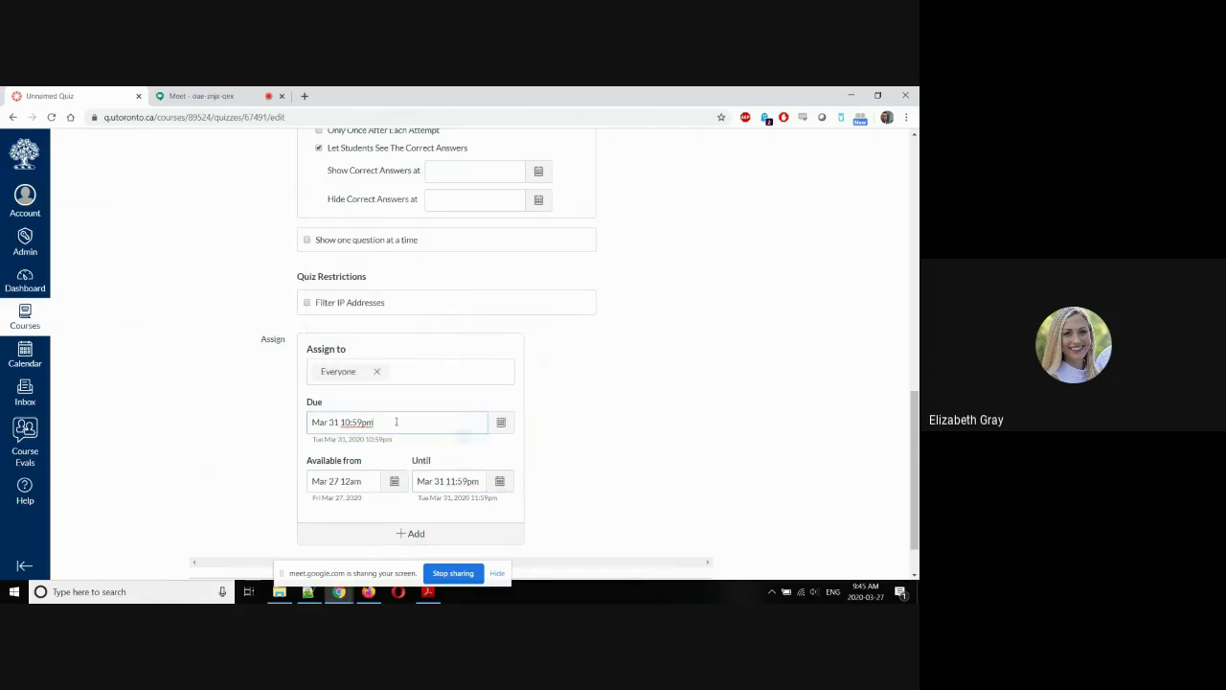
left_click(502, 421)
left_click(365, 401)
type("11")
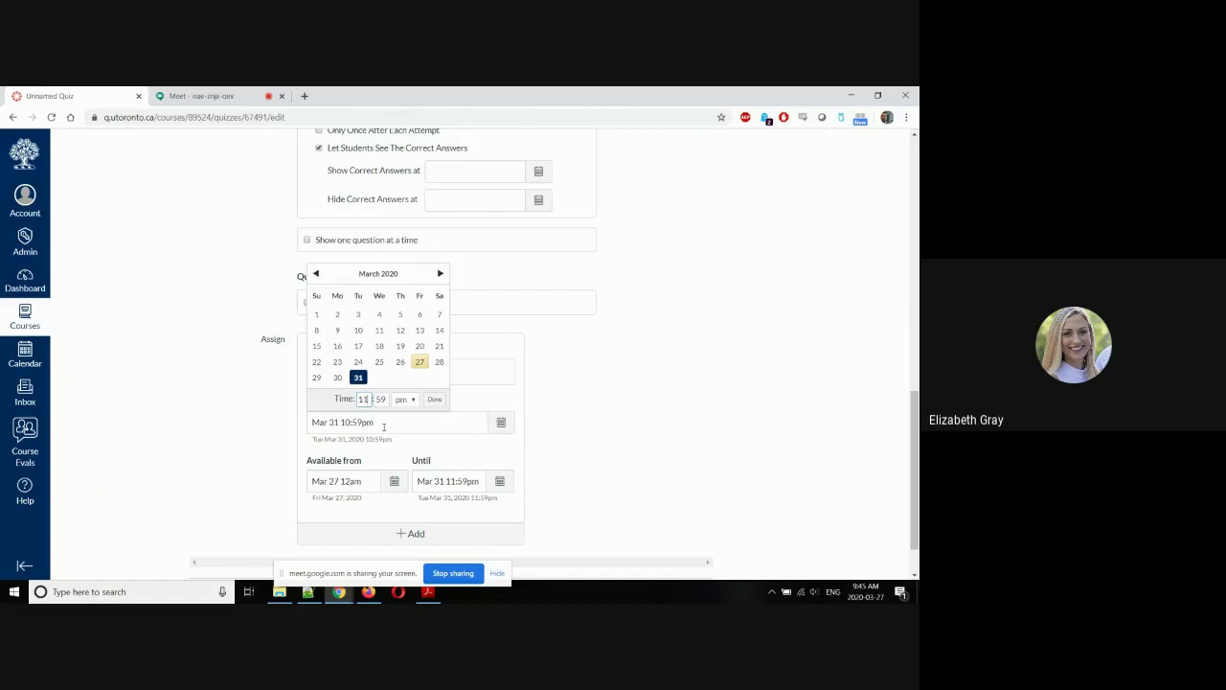
left_click(434, 399)
left_click(494, 483)
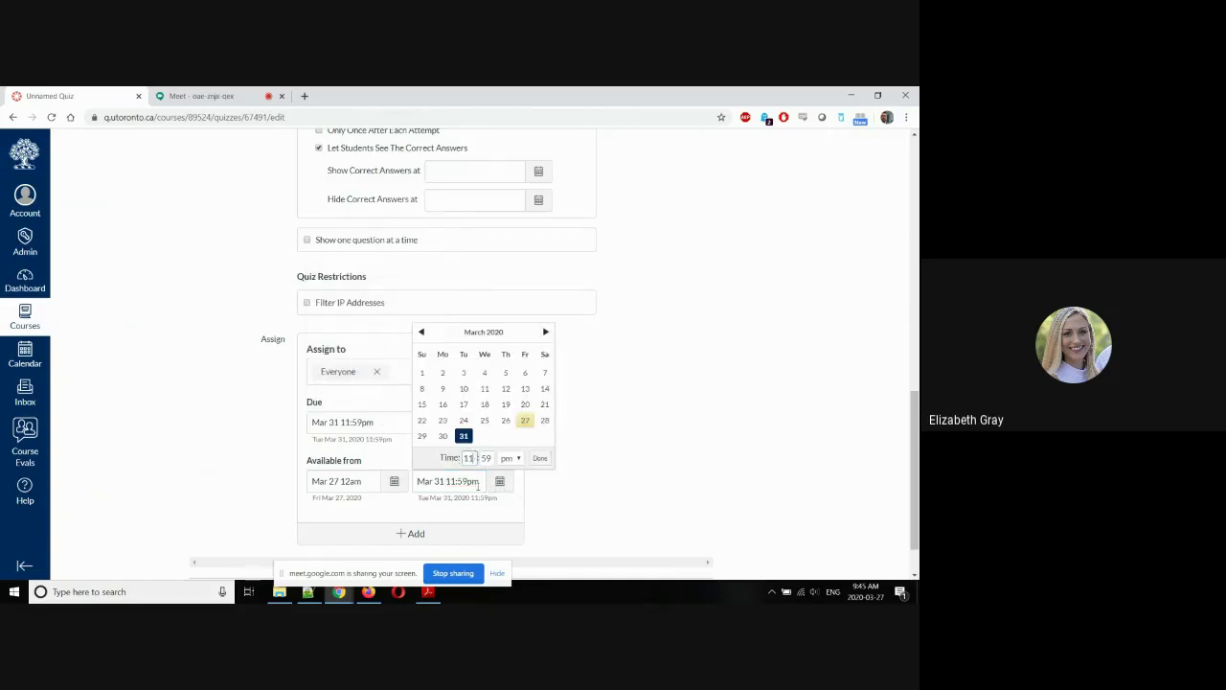
left_click(540, 458)
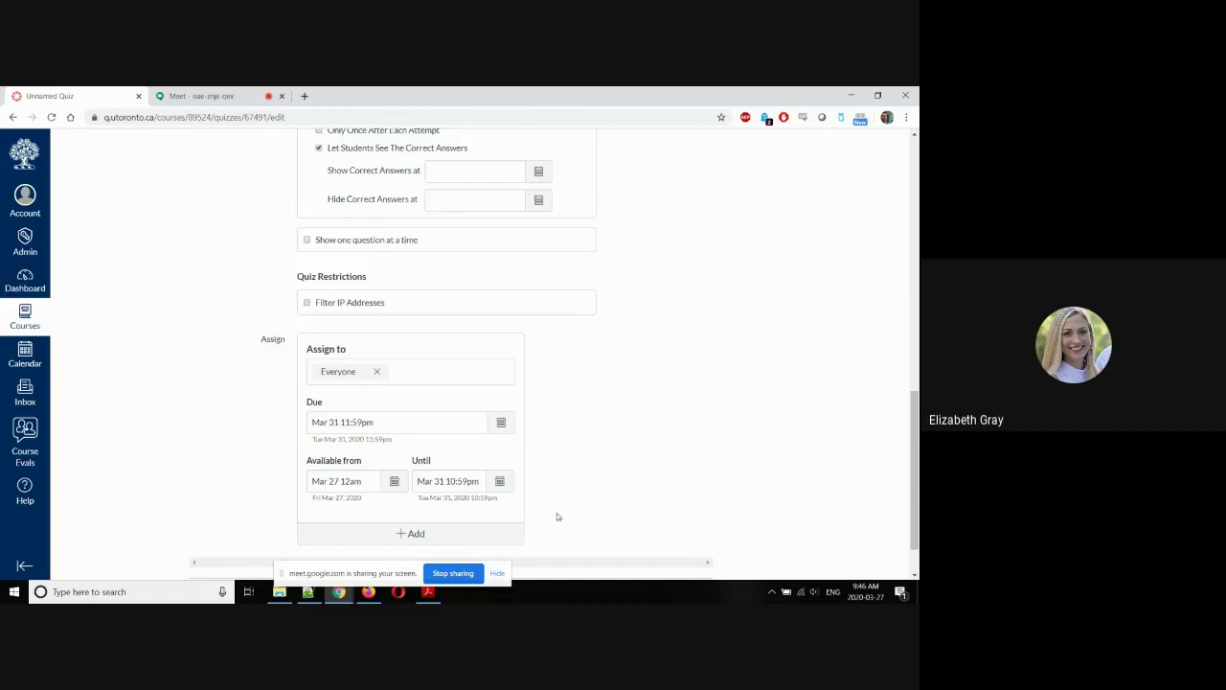
Set the quiz's due date to April 1, 2020 at 12:15am.
left_click(499, 423)
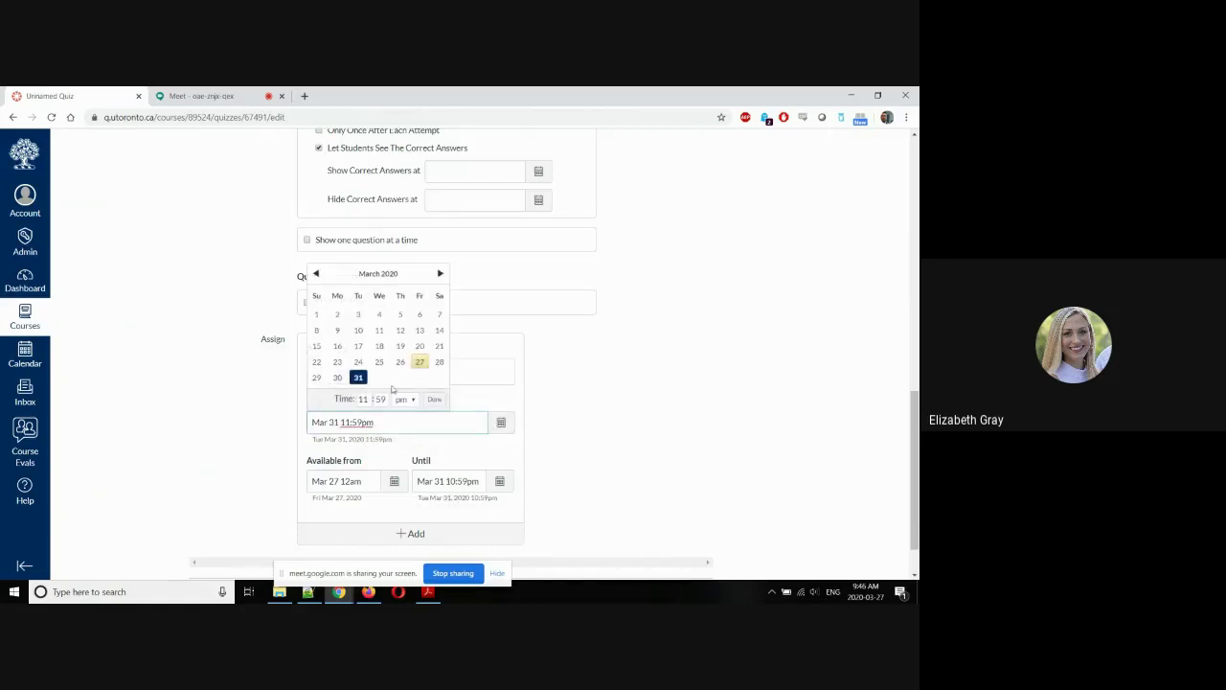
left_click(440, 273)
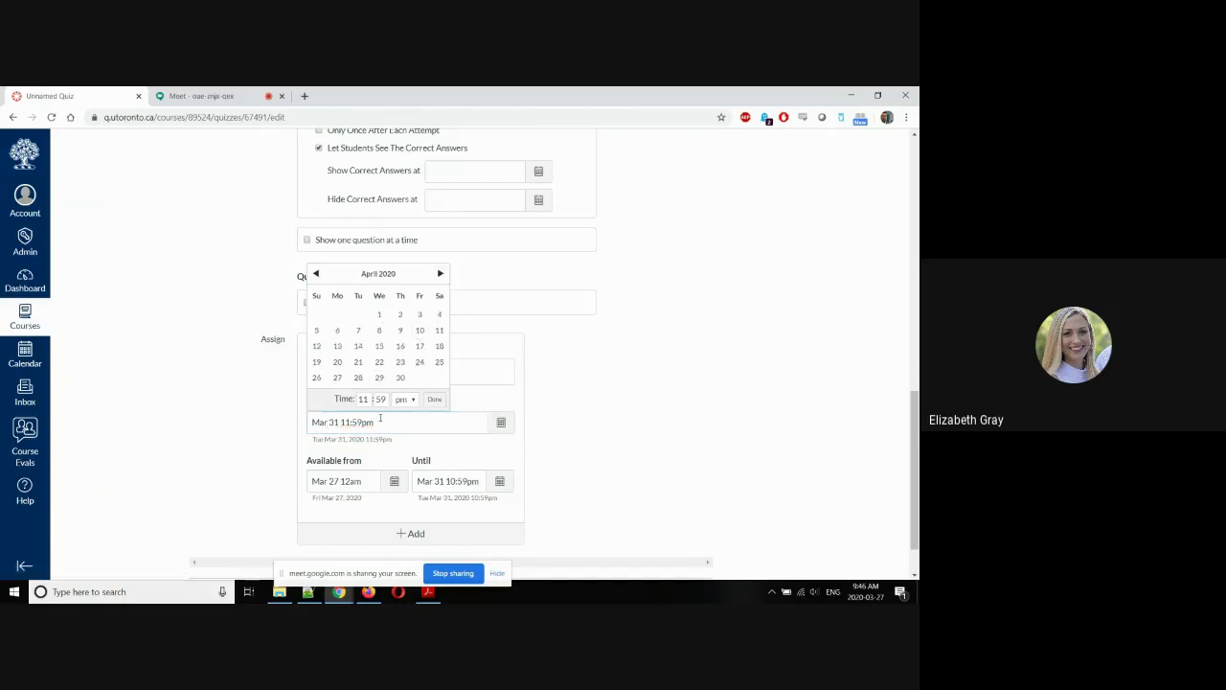
left_click(380, 314)
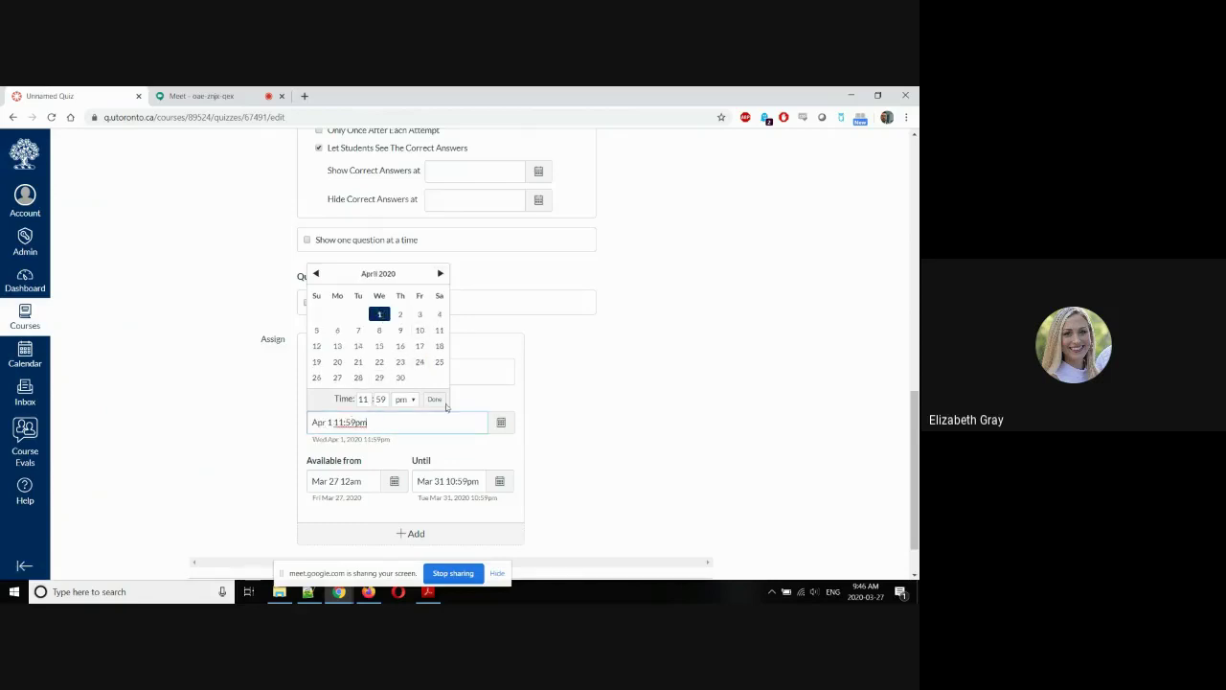
left_click(415, 400)
left_click(401, 414)
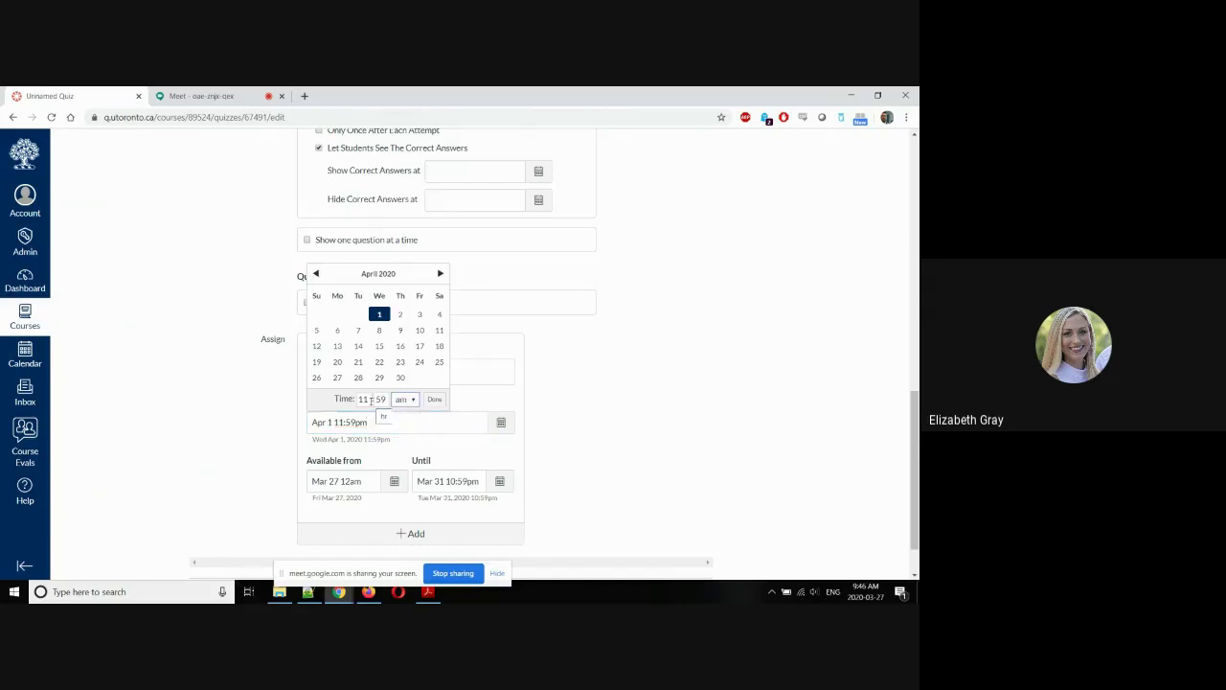
double_click(370, 401)
type("0")
key("Tab")
type("15")
left_click(434, 398)
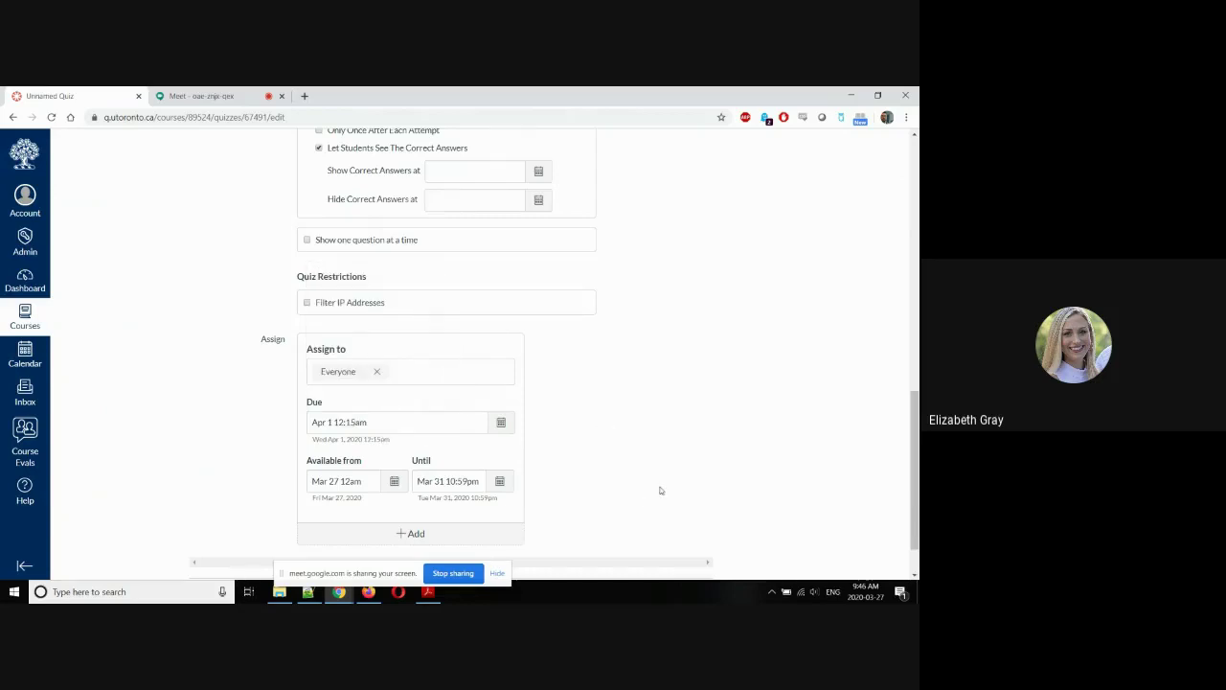
scroll(657, 489, "up", 4)
scroll(684, 493, "up", 8)
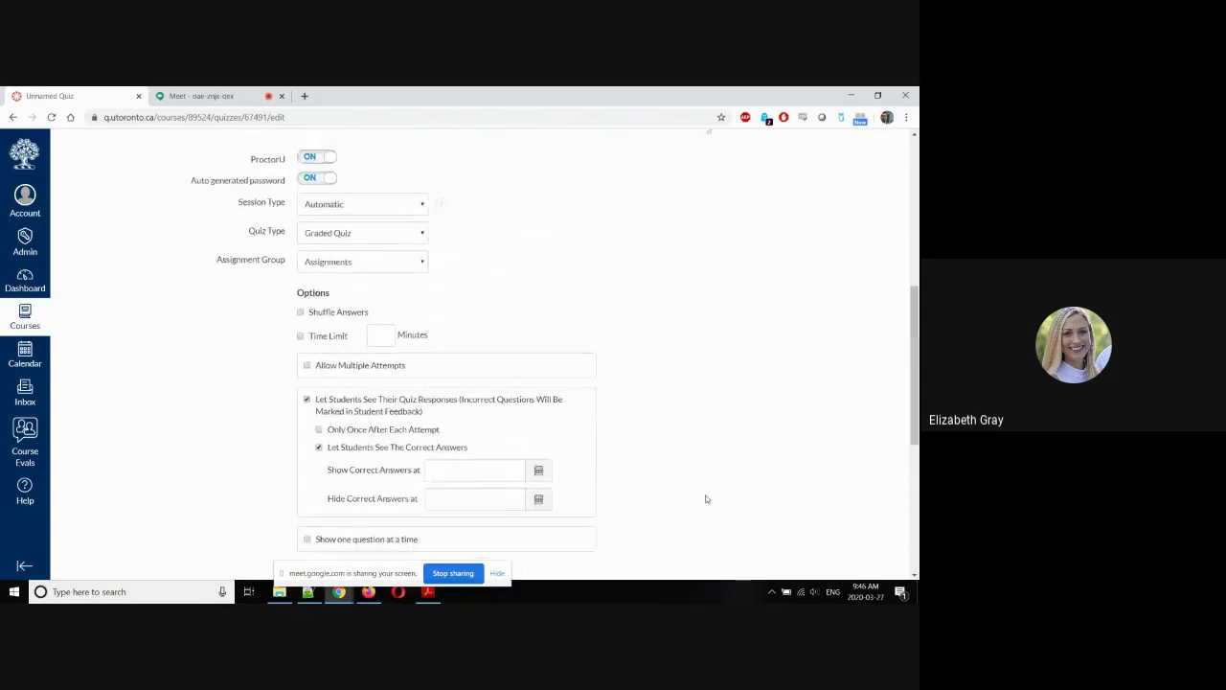
Review the quiz's ProctorU restriction options for browser tabs, copying text and images, window size and application lost focus.
scroll(623, 506, "up", 4)
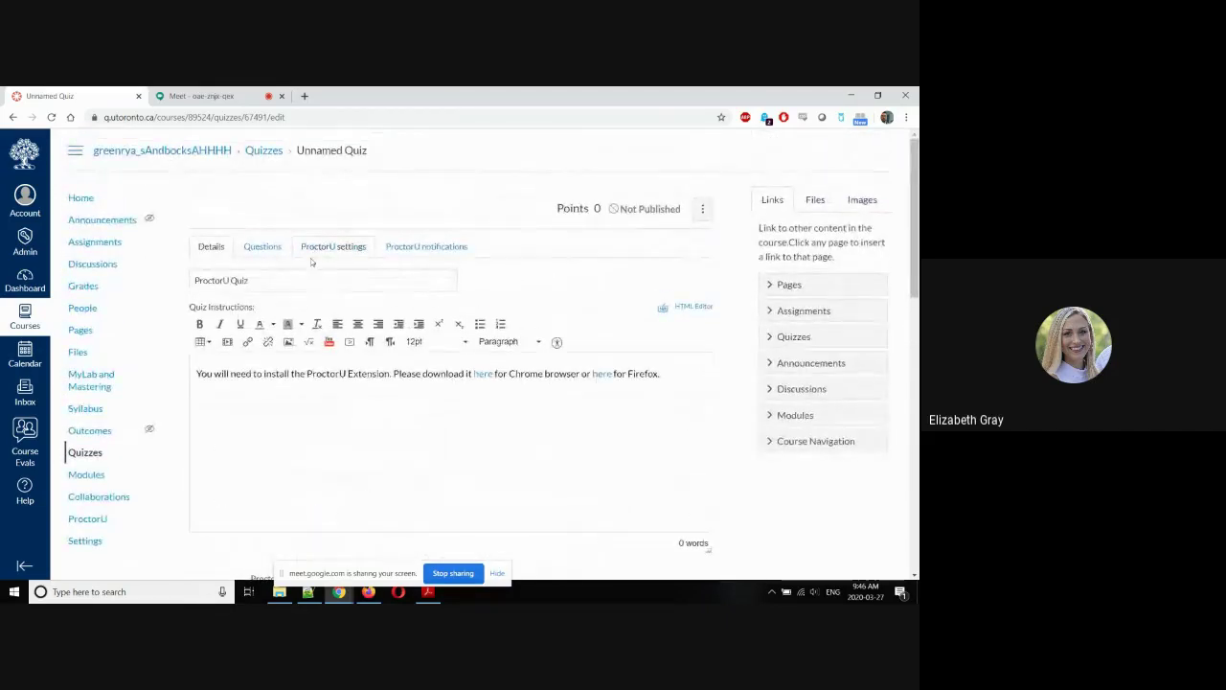
left_click(324, 246)
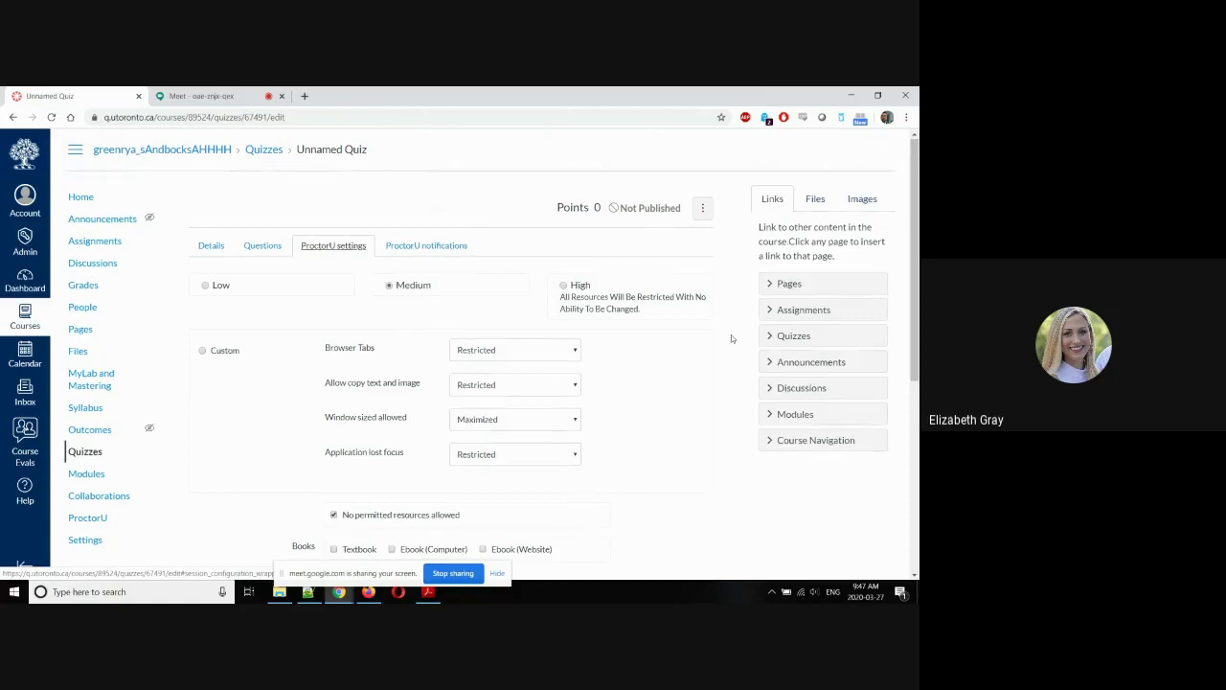
scroll(731, 337, "down", 1)
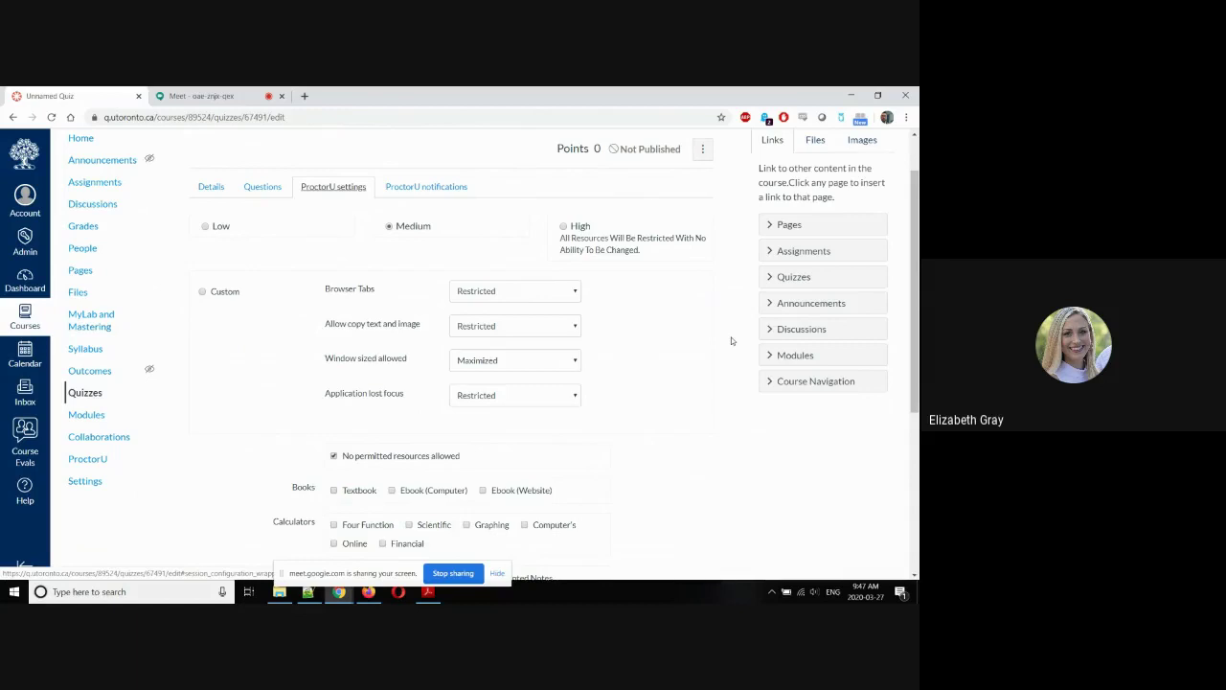
left_click(527, 292)
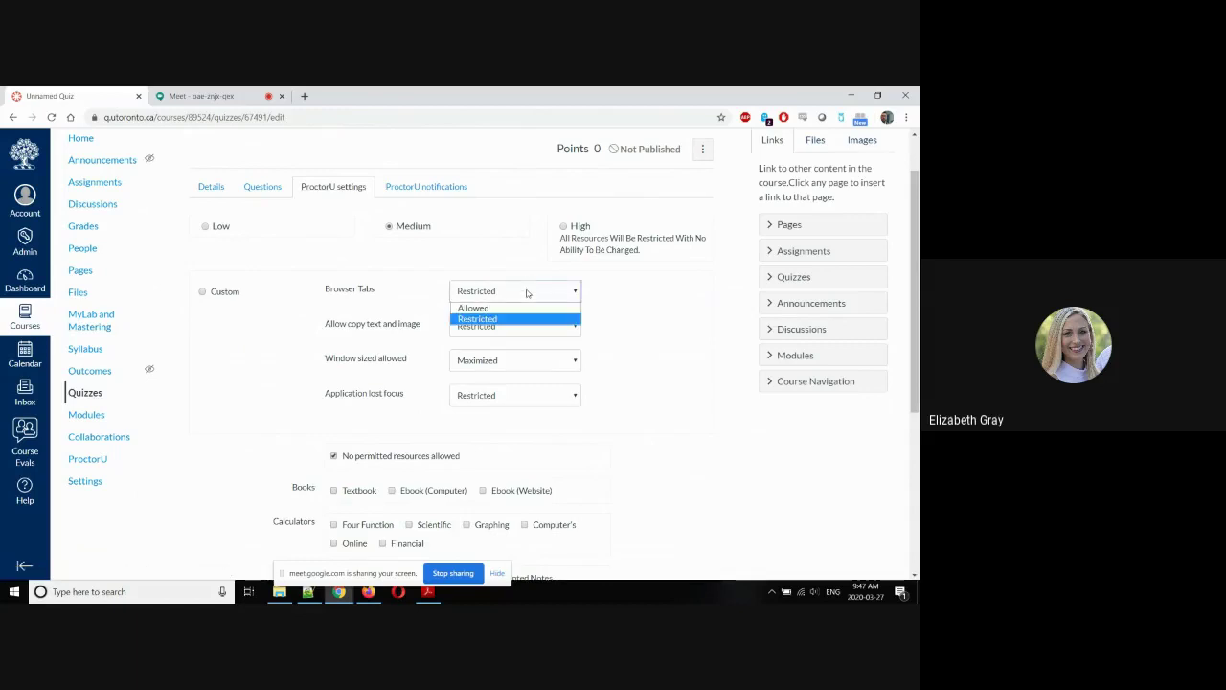
left_click(527, 292)
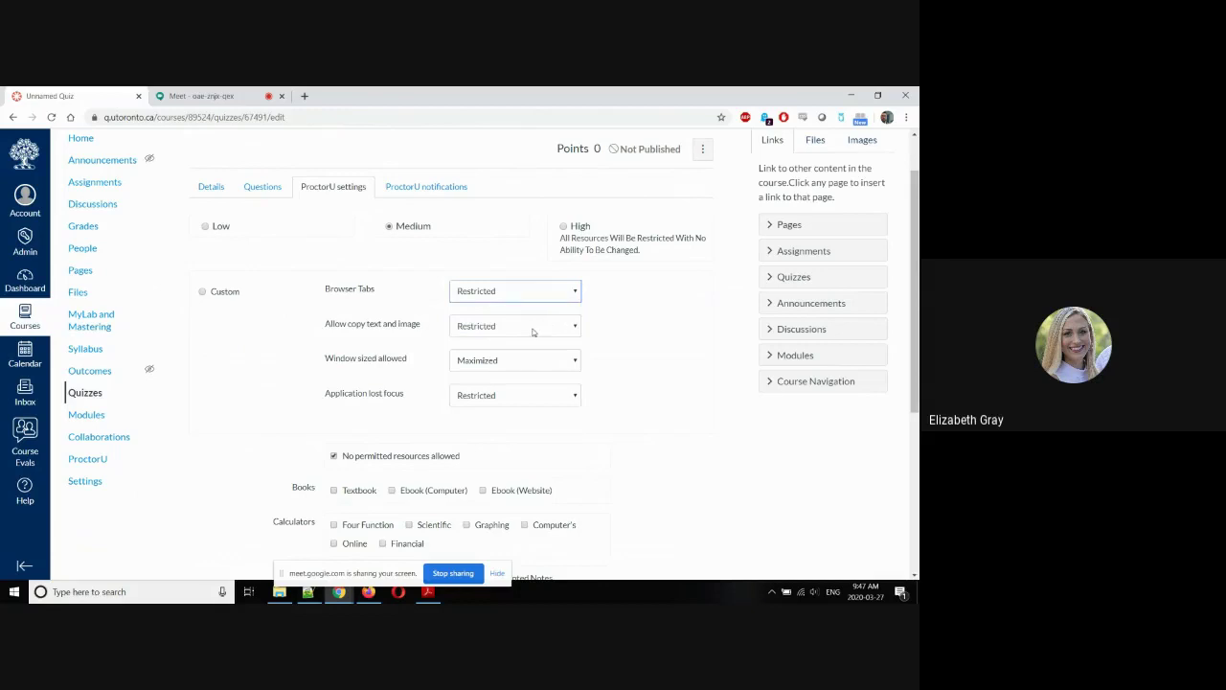
left_click(533, 331)
left_click(532, 327)
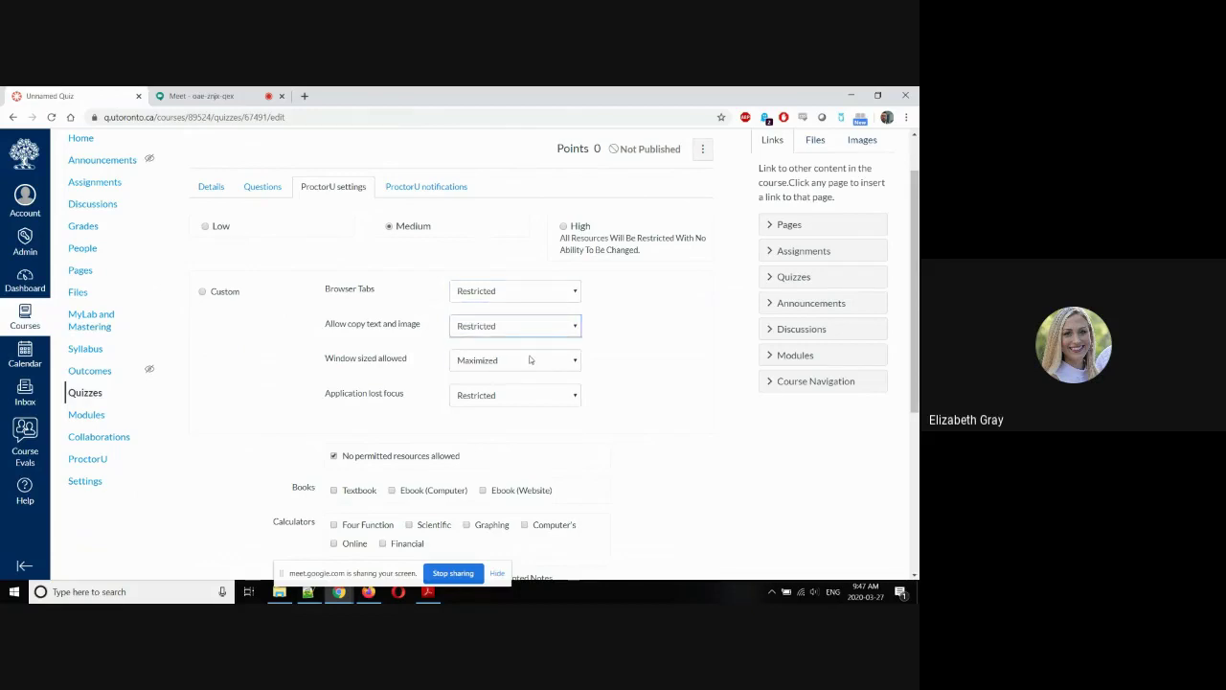
left_click(528, 360)
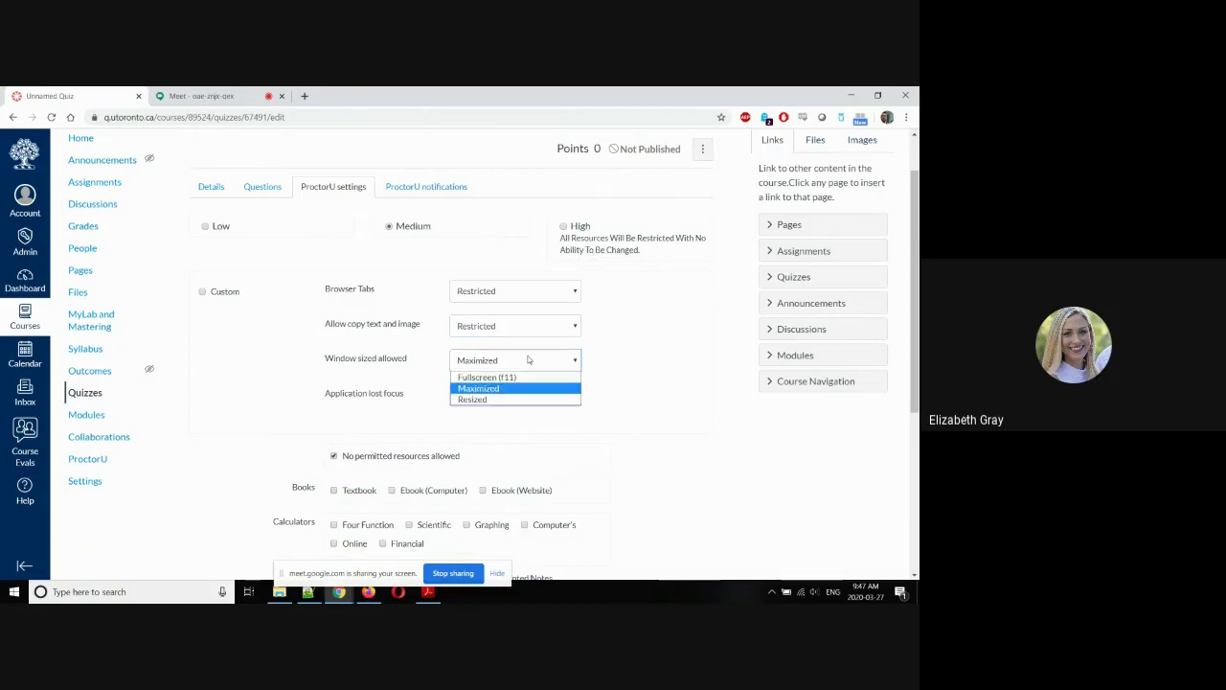
left_click(526, 360)
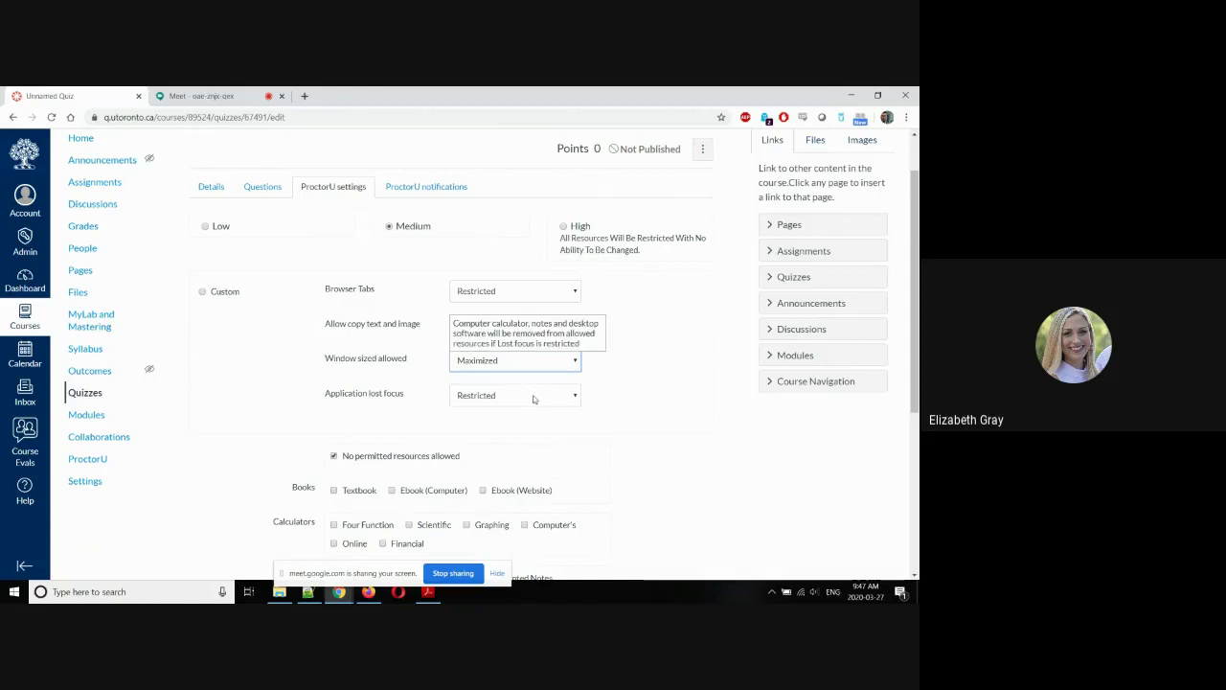
left_click(534, 398)
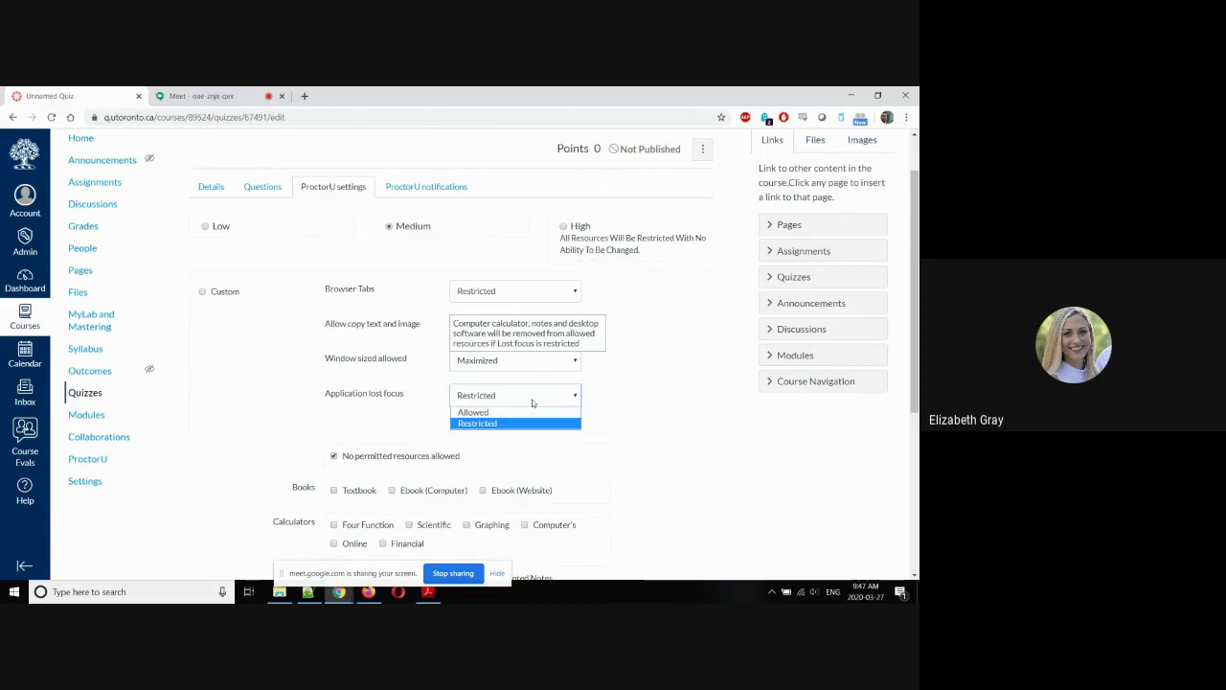
left_click(655, 381)
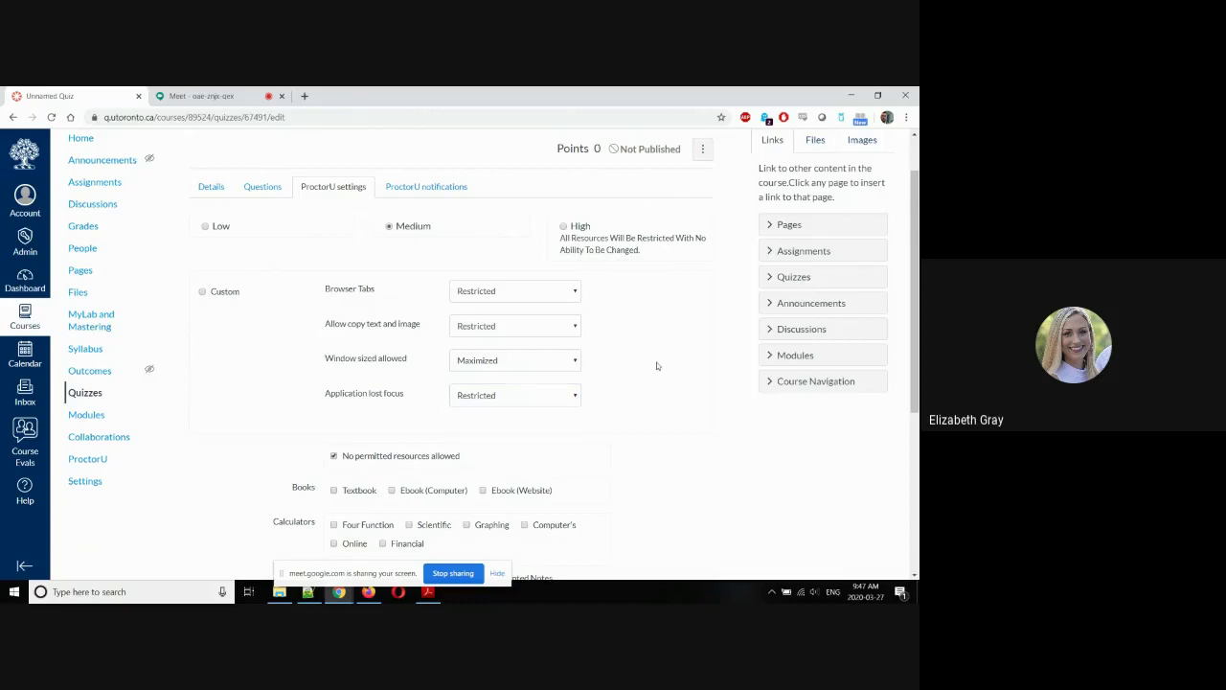
Turn off "No permitted resources allowed" and permit the Textbook as a resource for the quiz.
scroll(657, 366, "down", 4)
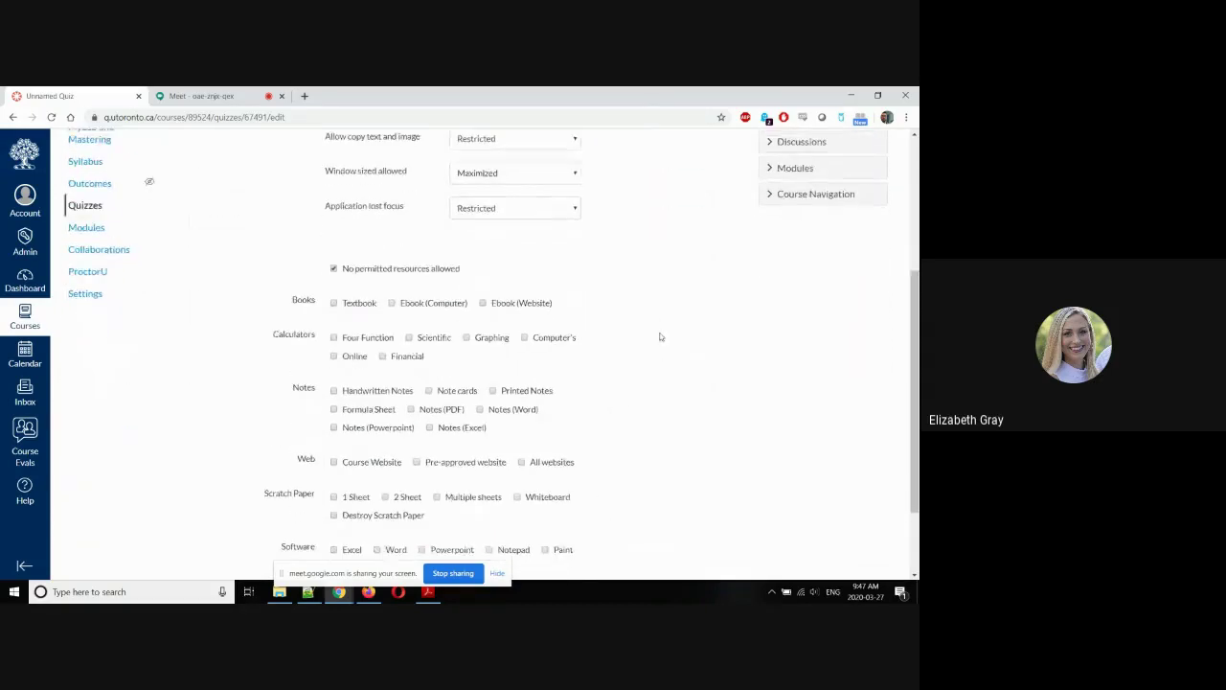
scroll(660, 336, "down", 1)
left_click(334, 216)
left_click(333, 251)
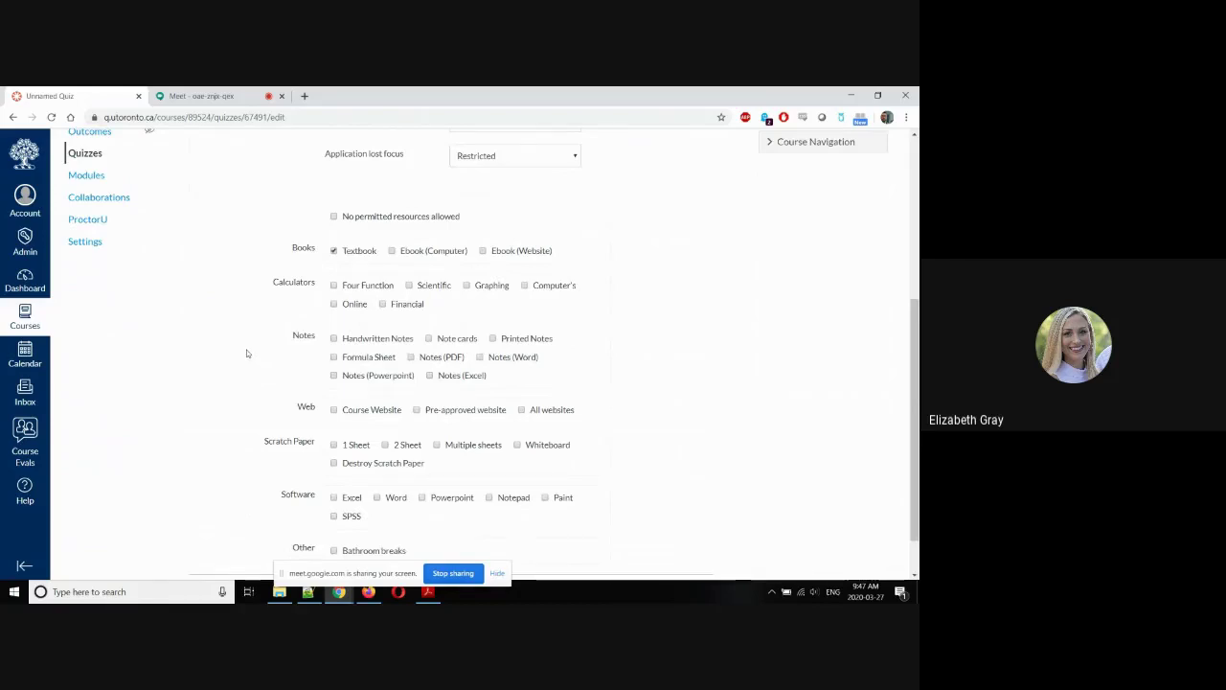
scroll(244, 344, "down", 1)
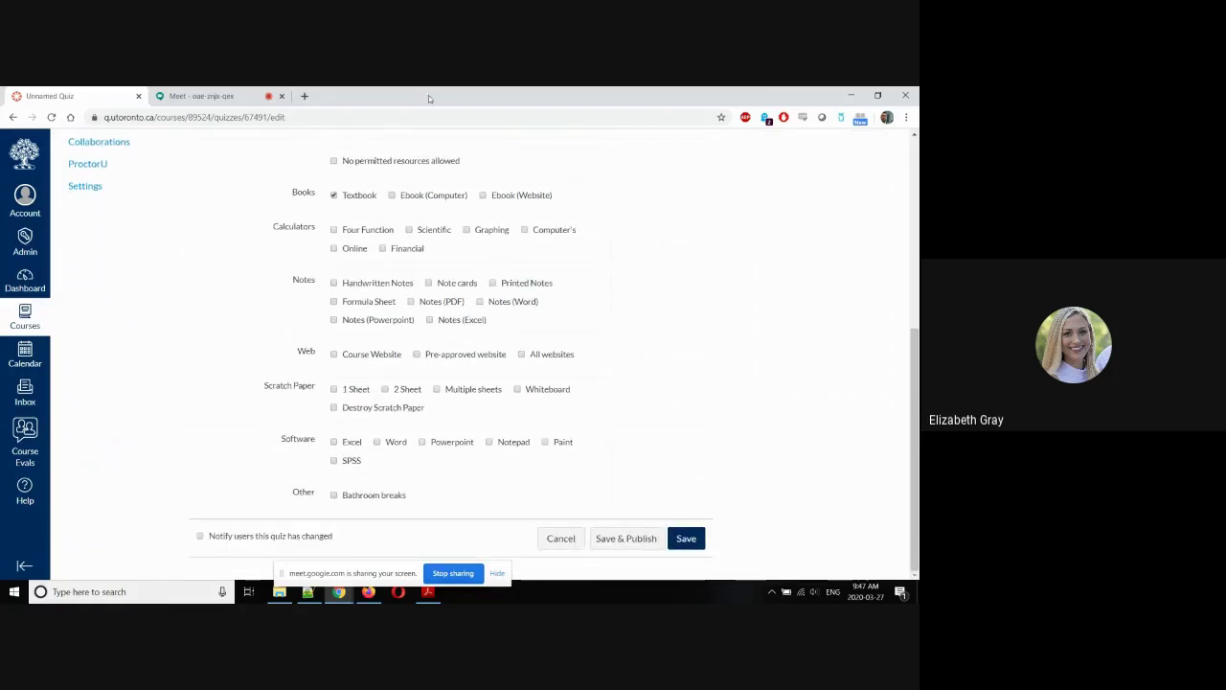
Set the quiz back to "No permitted resources allowed" and save it.
left_click(333, 162)
left_click(687, 539)
scroll(654, 439, "up", 4)
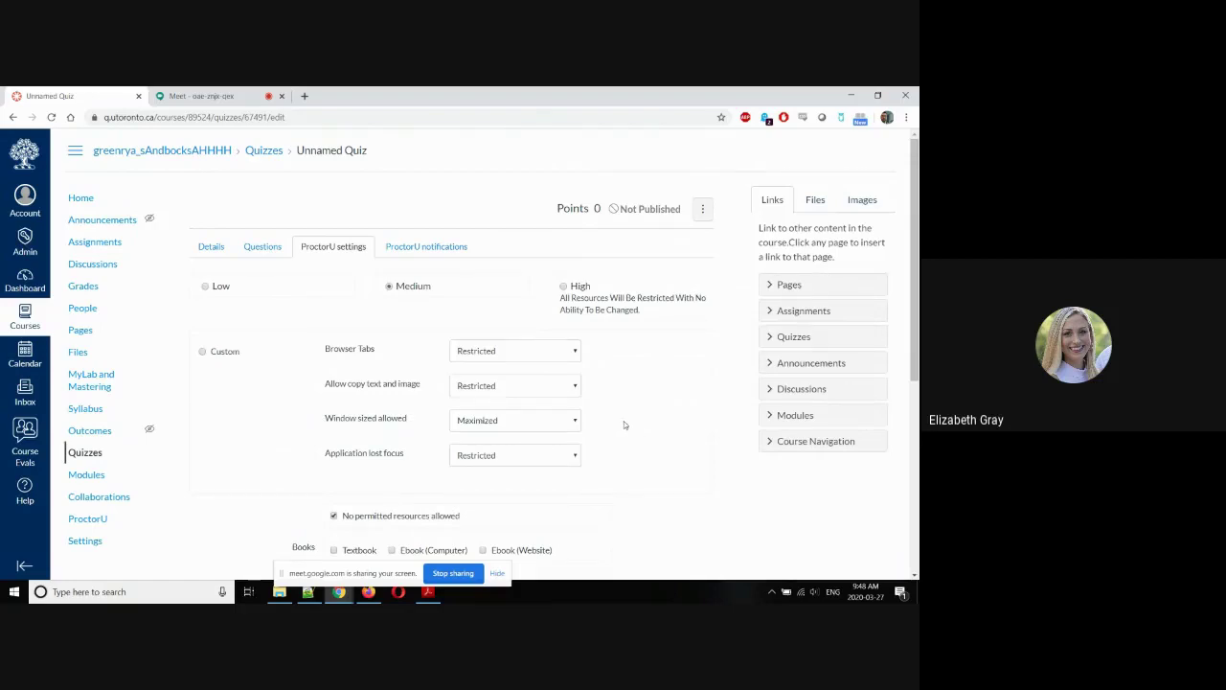
scroll(627, 412, "down", 5)
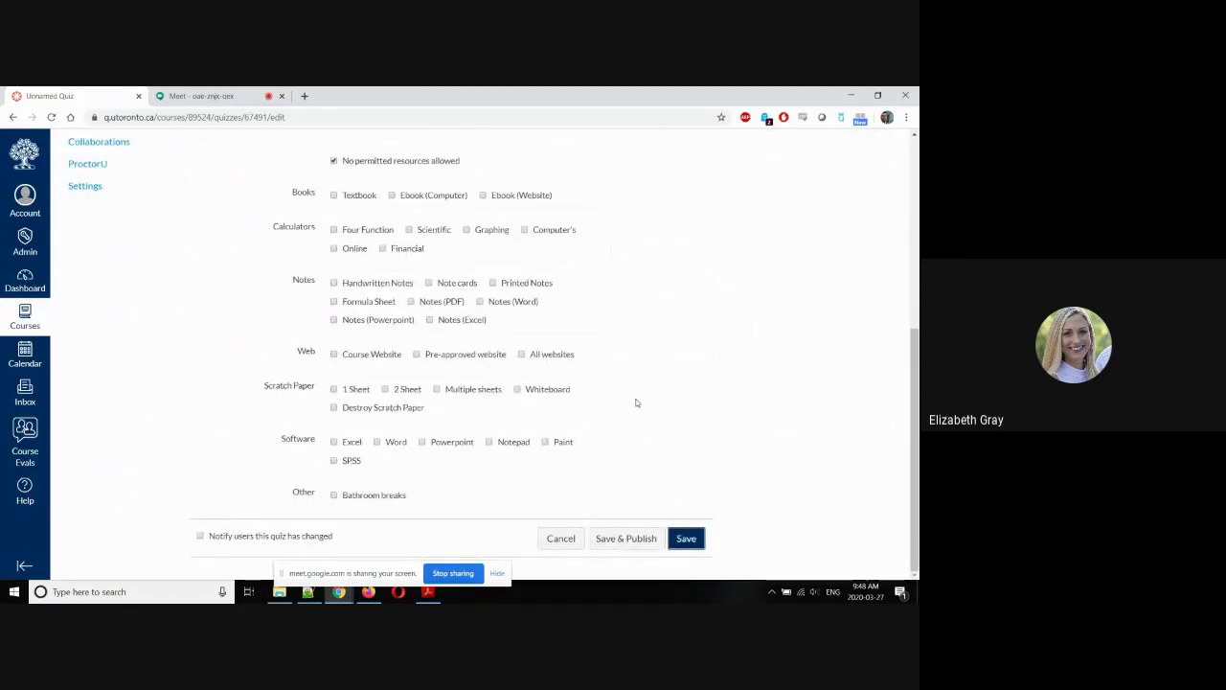
scroll(633, 404, "up", 4)
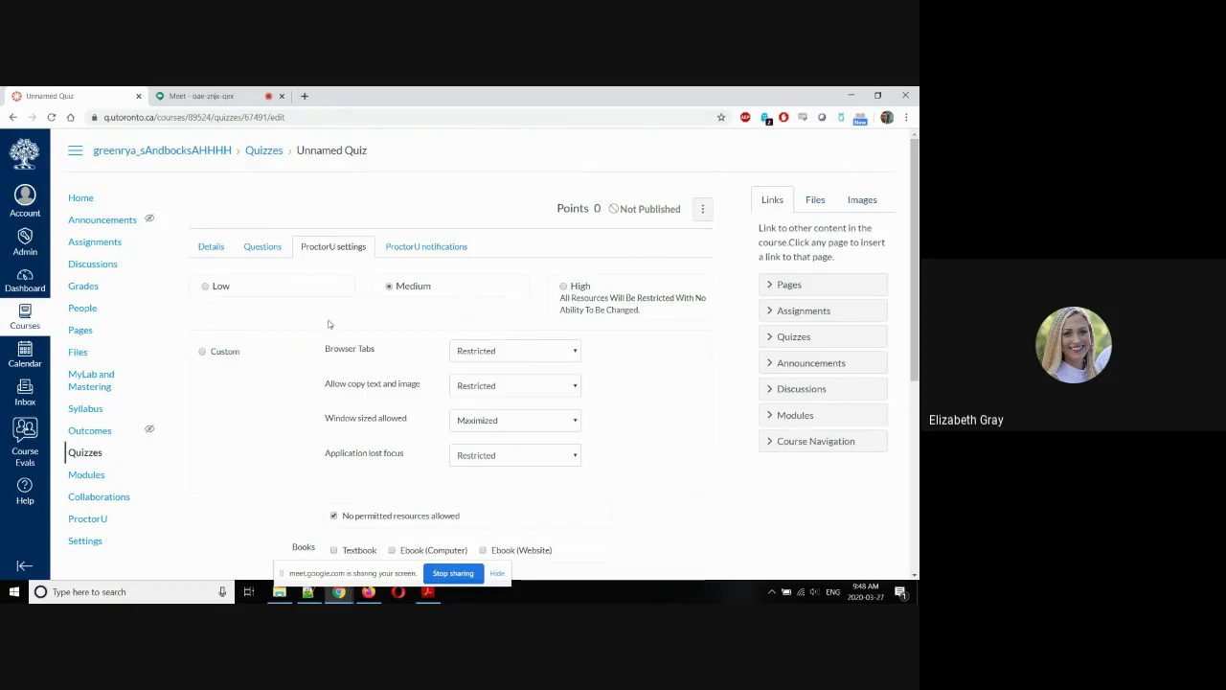
Open the course's ProctorU exam list and examine the exam settings of the ProctorU Quiz entry.
left_click(84, 520)
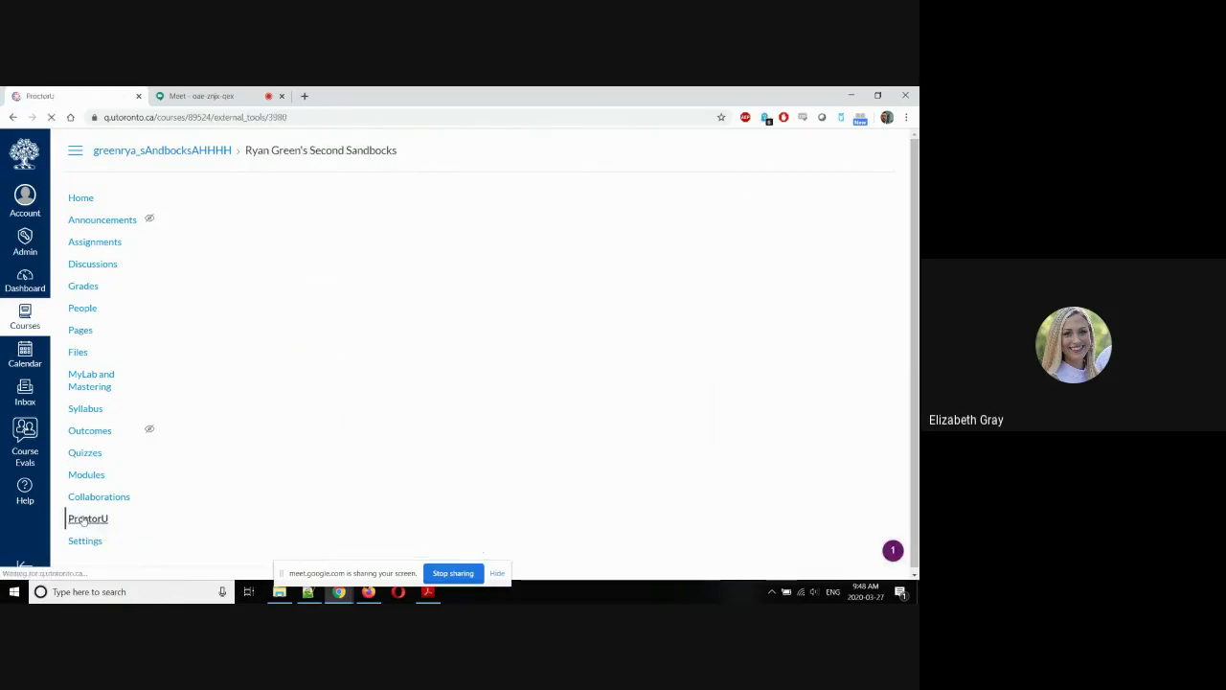
scroll(217, 458, "down", 1)
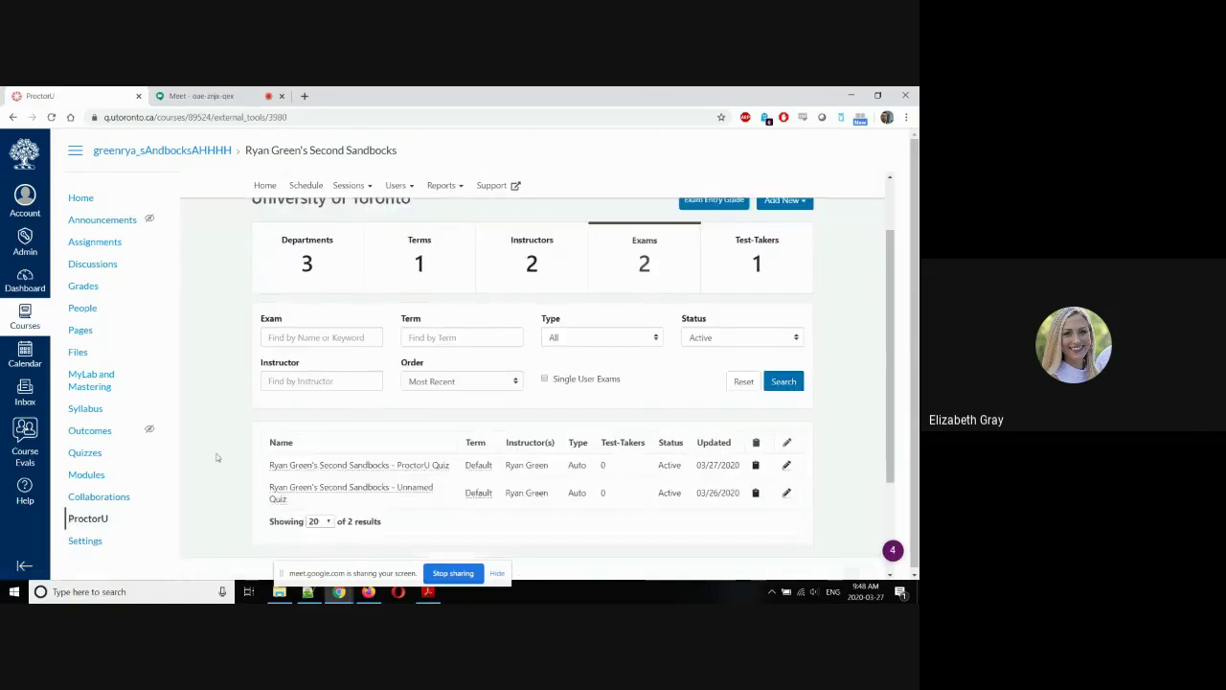
scroll(217, 458, "down", 1)
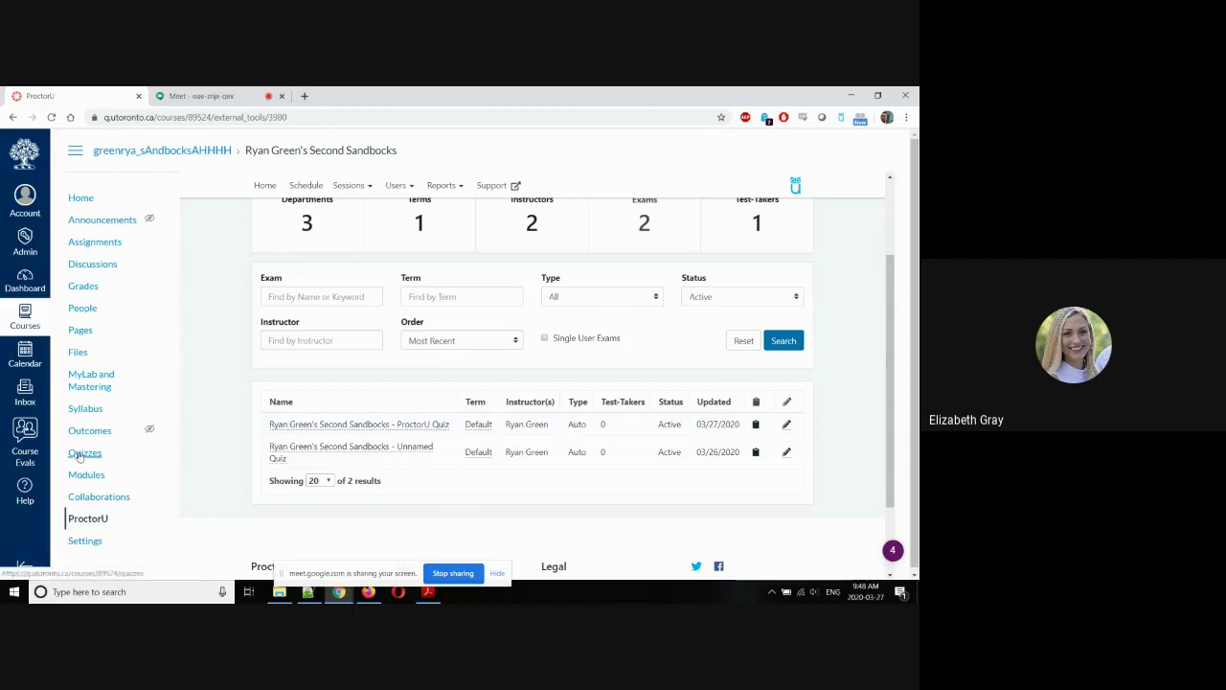
left_click(787, 427)
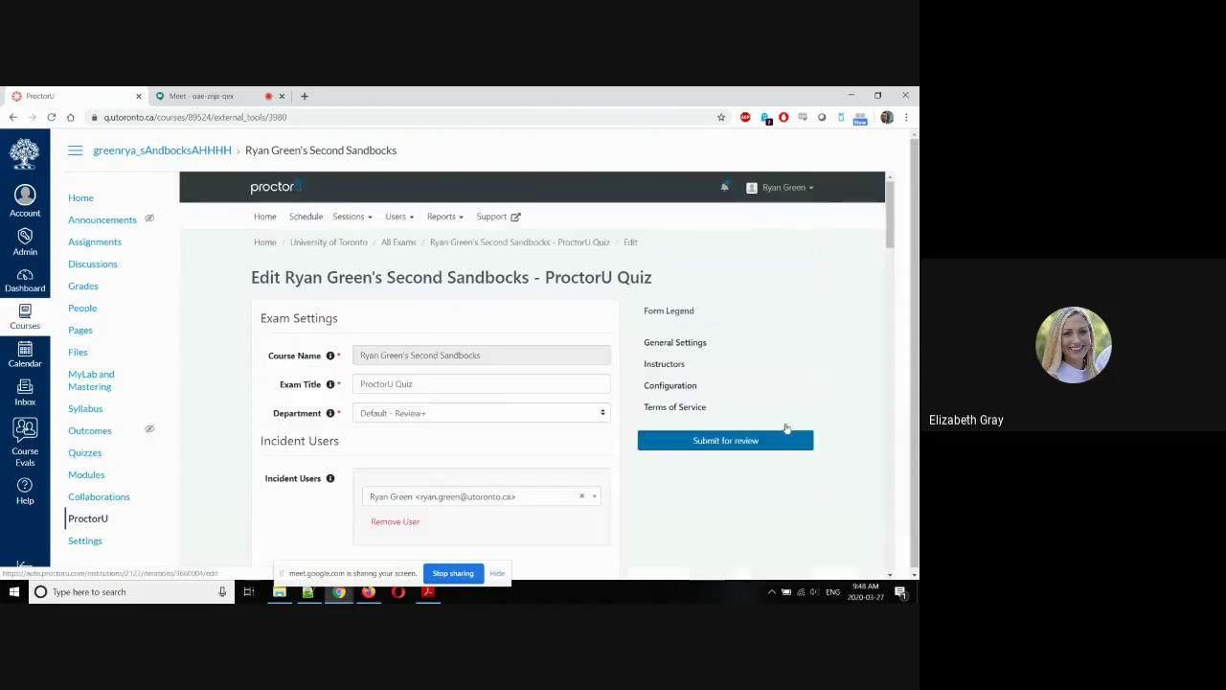
scroll(623, 493, "down", 1)
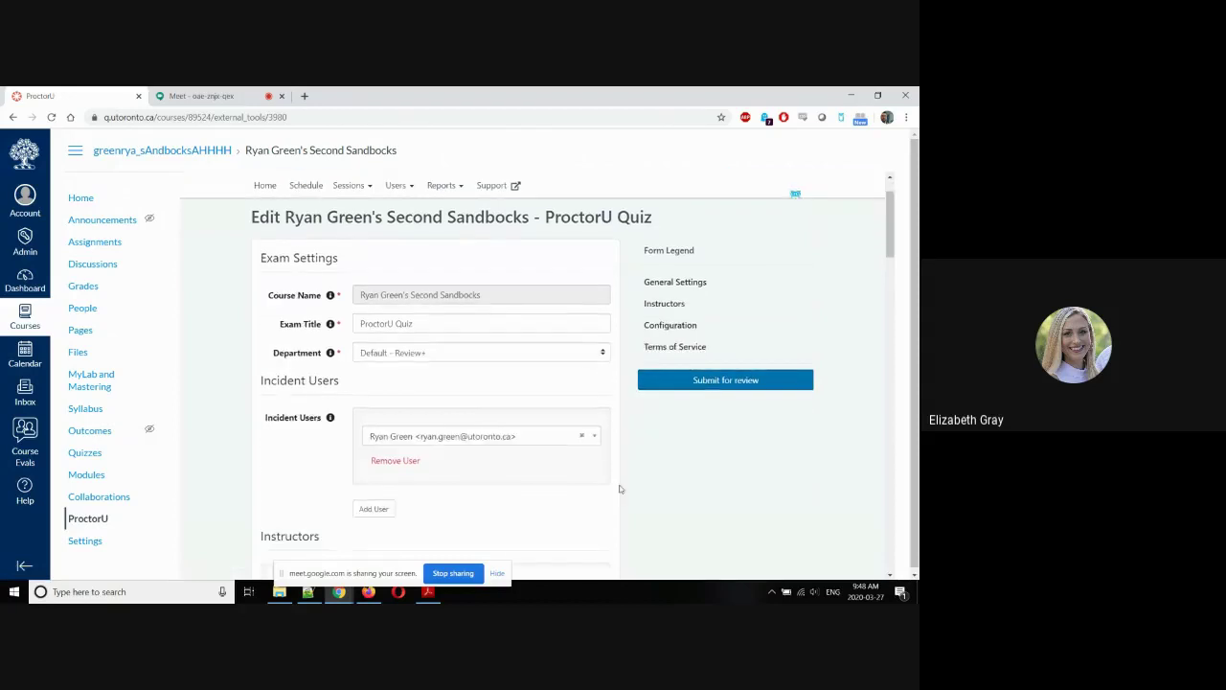
scroll(621, 488, "down", 1)
scroll(619, 470, "up", 1)
Reopen the Unnamed Quiz for editing from the course's quizzes and check its ProctorU settings and details.
left_click(85, 458)
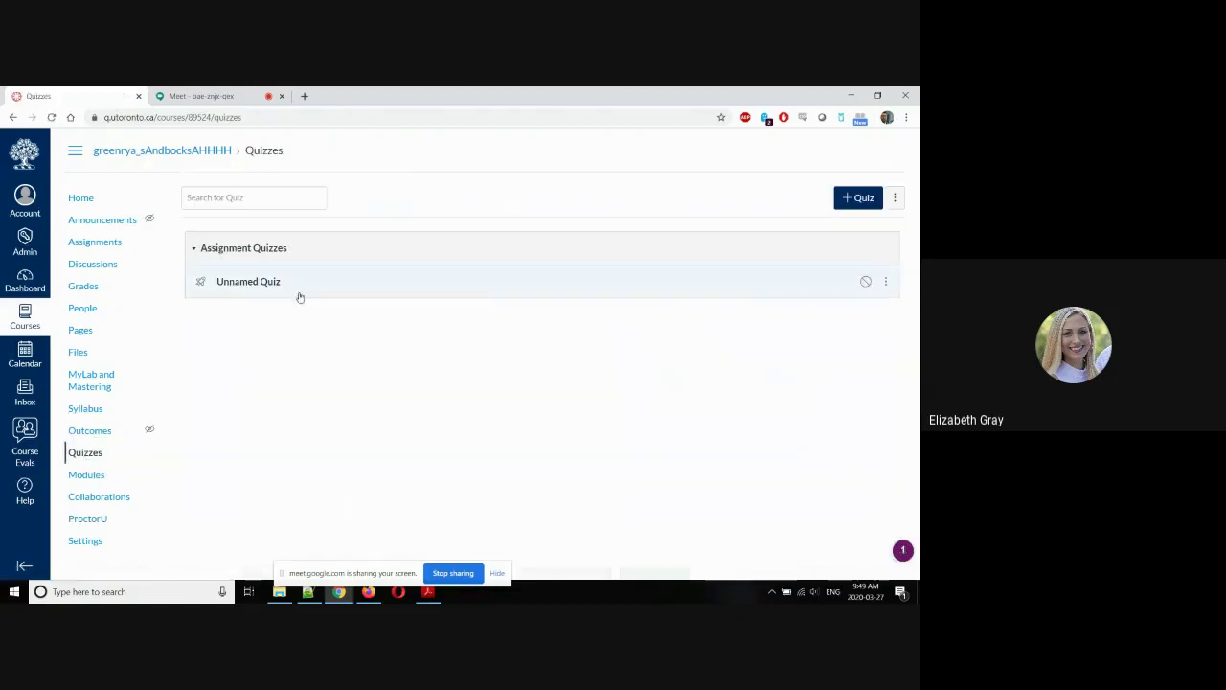
left_click(887, 281)
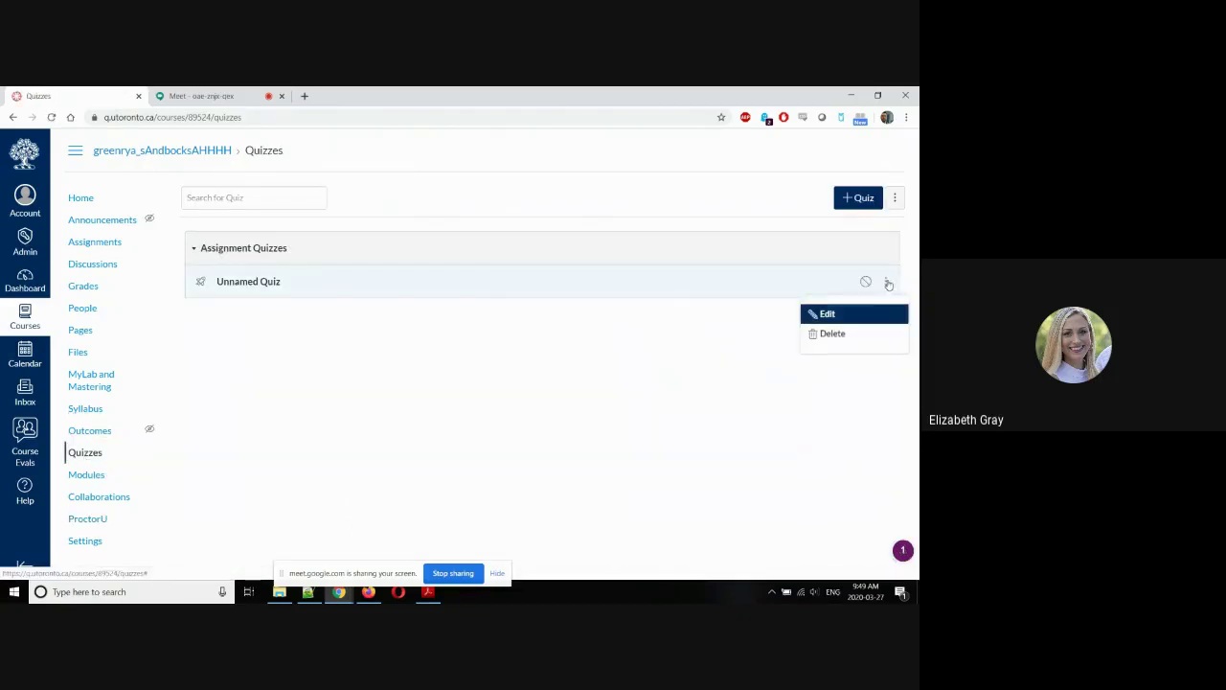
left_click(824, 316)
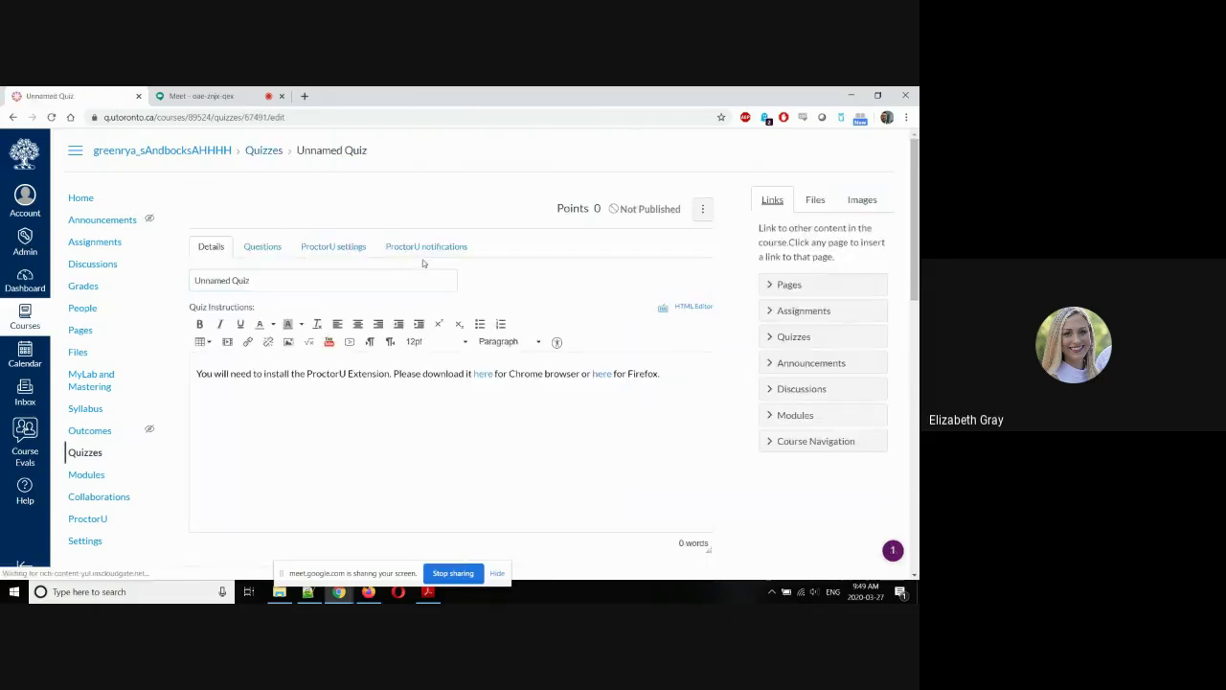
left_click(316, 246)
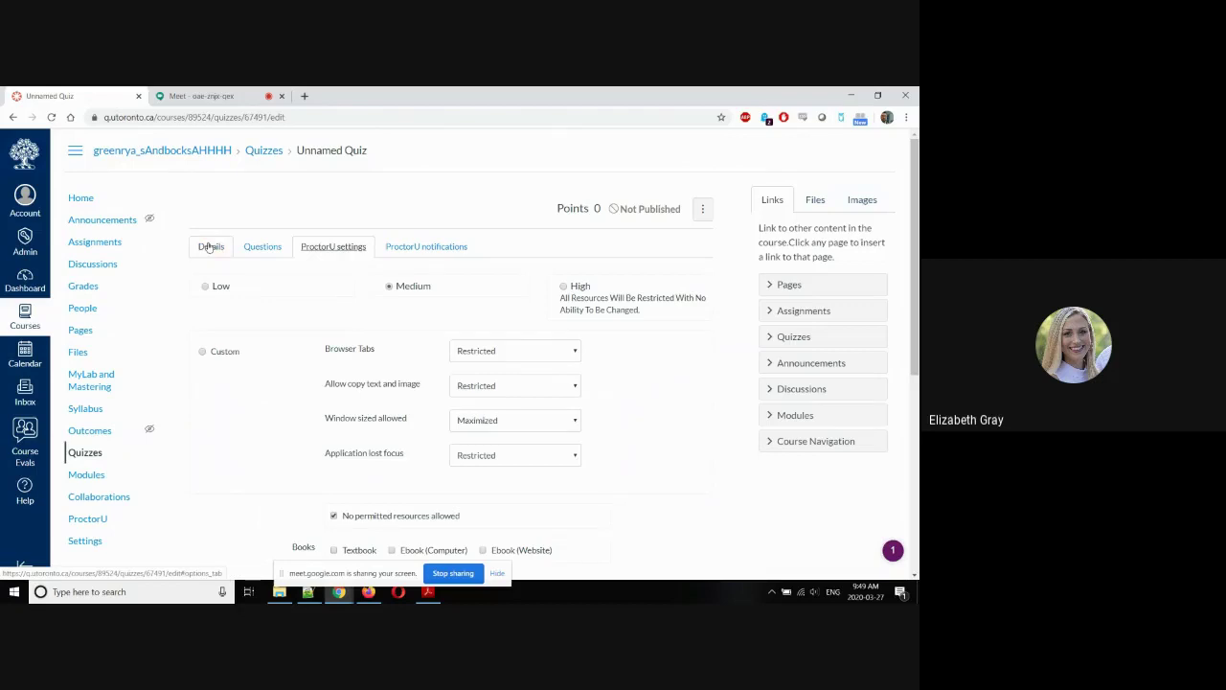
left_click(210, 246)
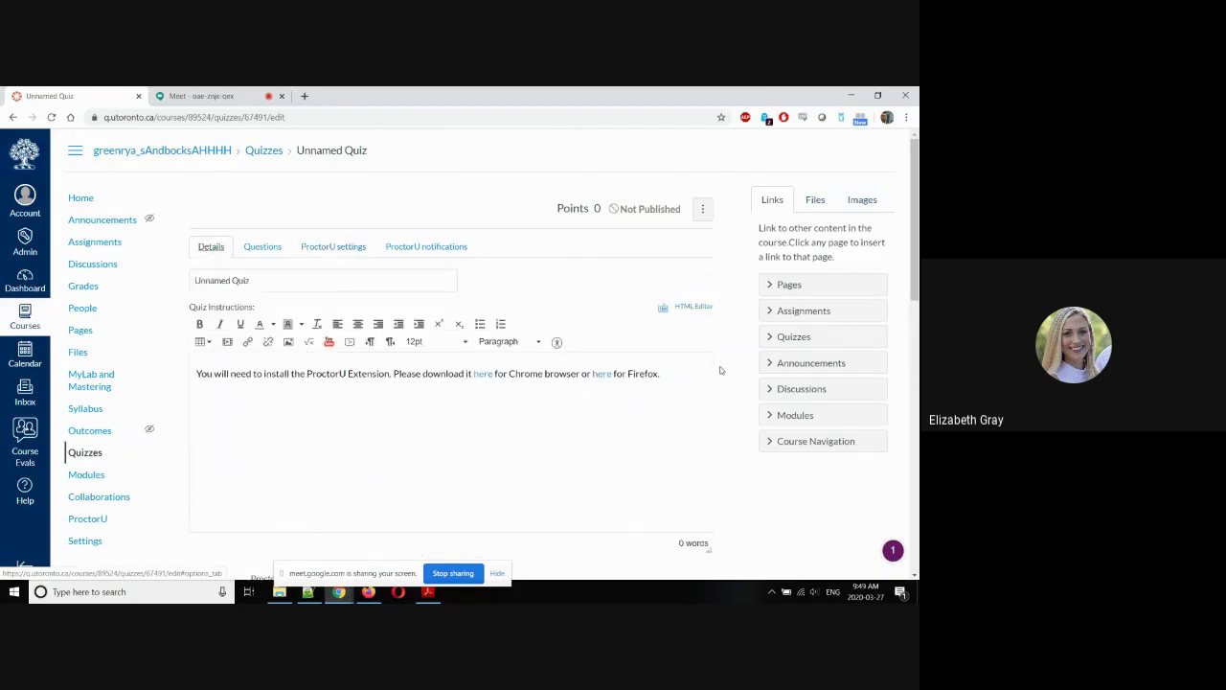
Enable ProctorU notifications for when a session starts and look at which sessions can be chosen for them.
left_click(422, 249)
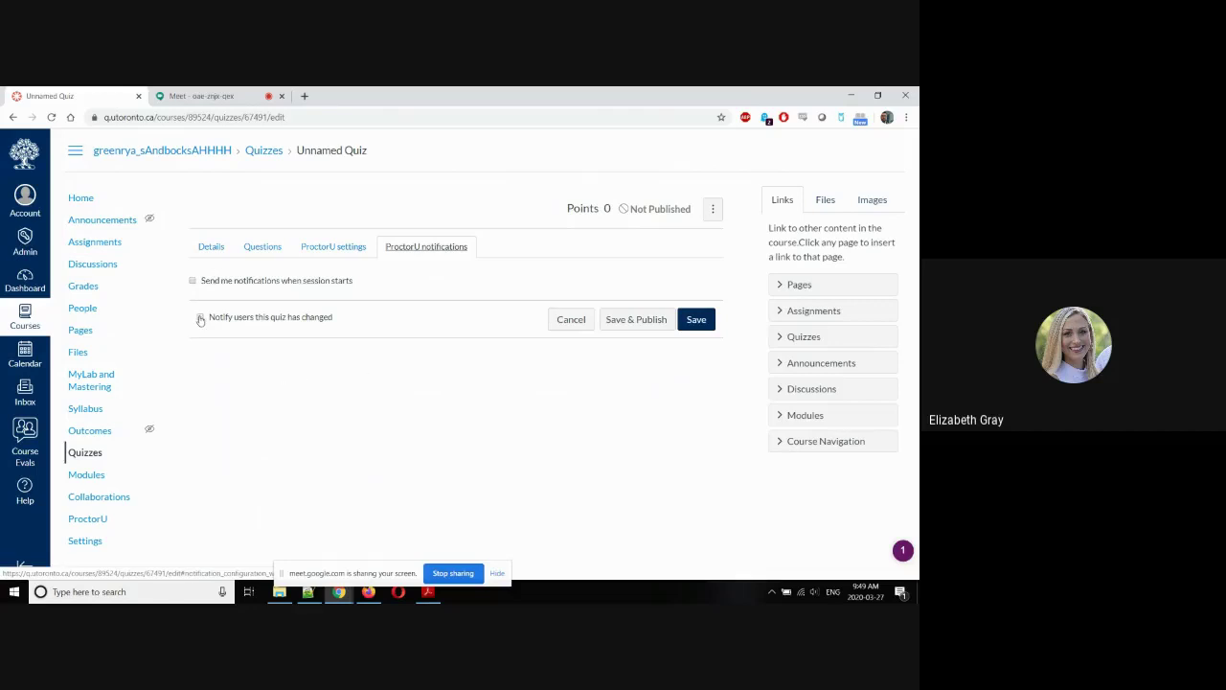
left_click(192, 282)
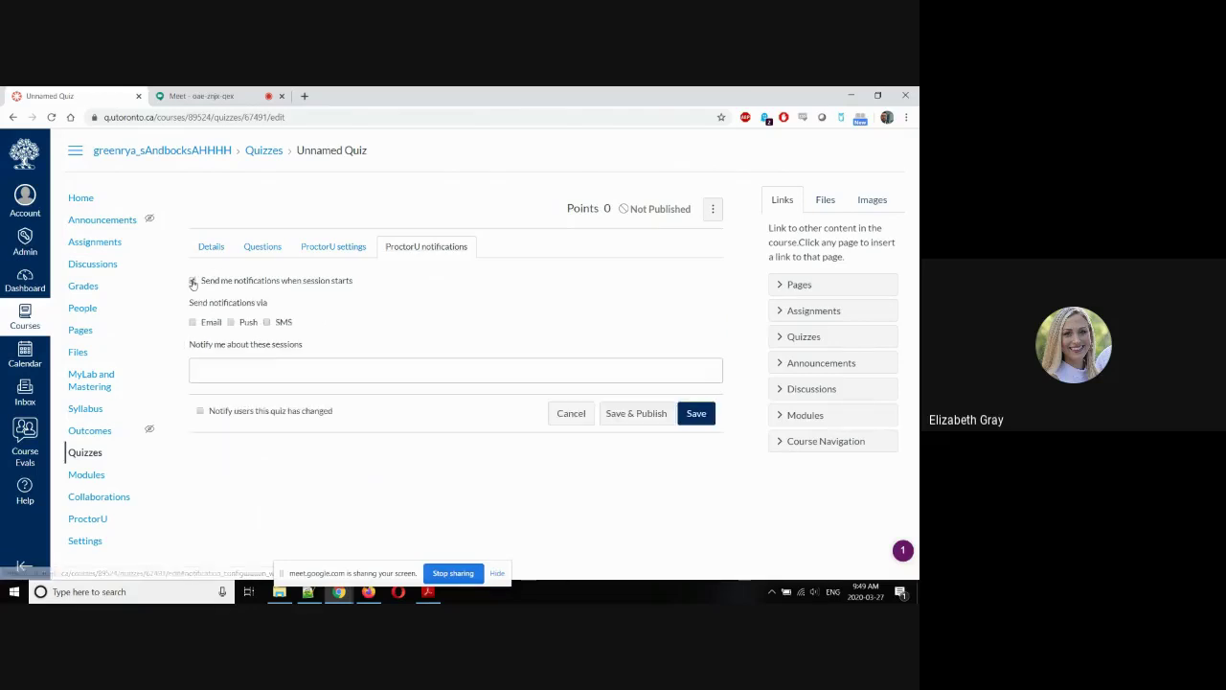
left_click(231, 375)
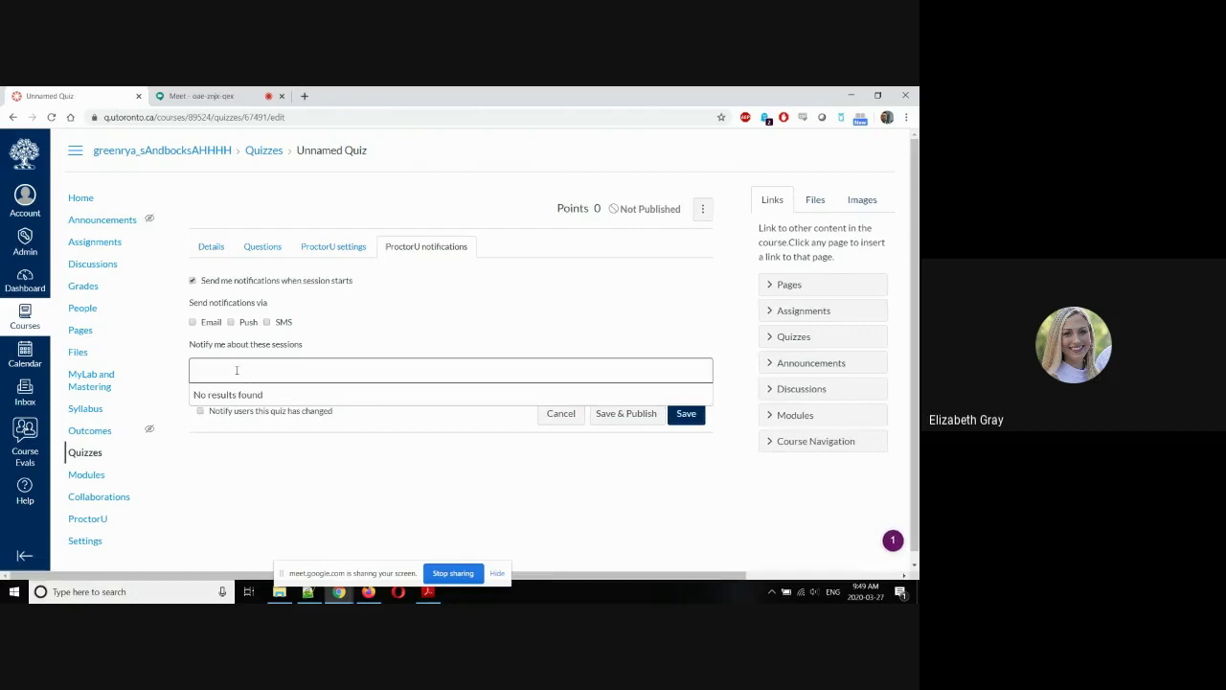
left_click(359, 343)
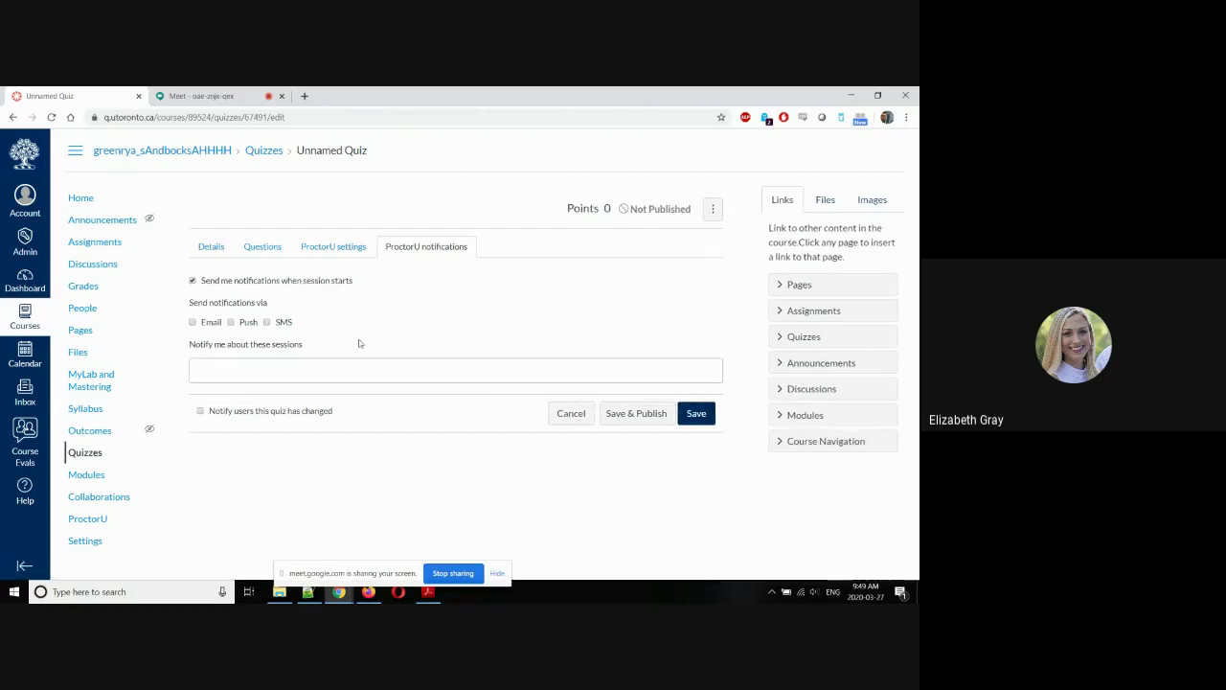
left_click(352, 360)
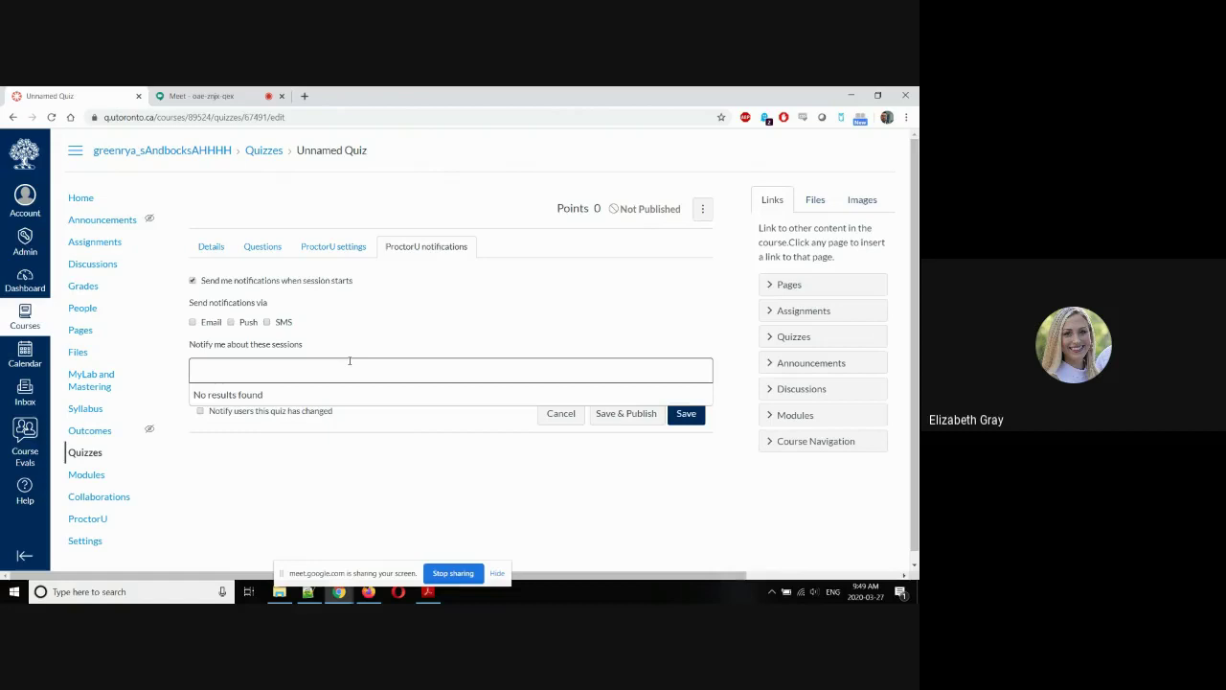
left_click(389, 331)
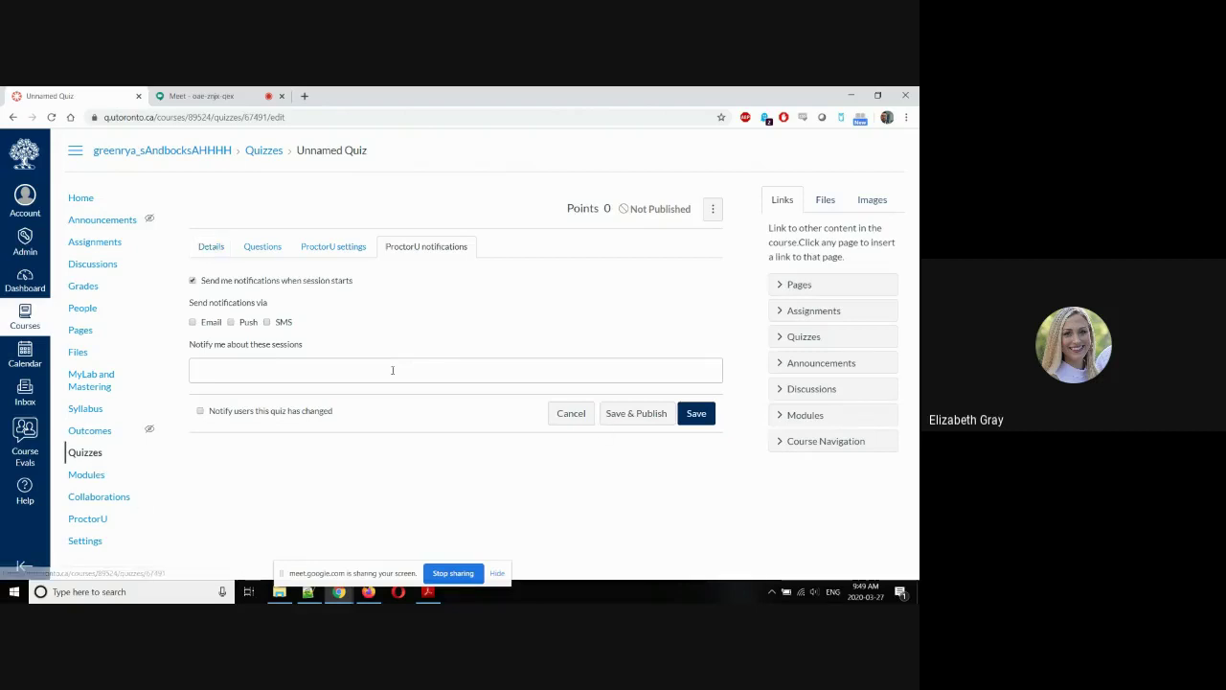
Rename the quiz "Proctor Quiz" and try to save and publish it.
left_click(210, 246)
double_click(226, 280)
type("Pre")
type("ctor Quiz")
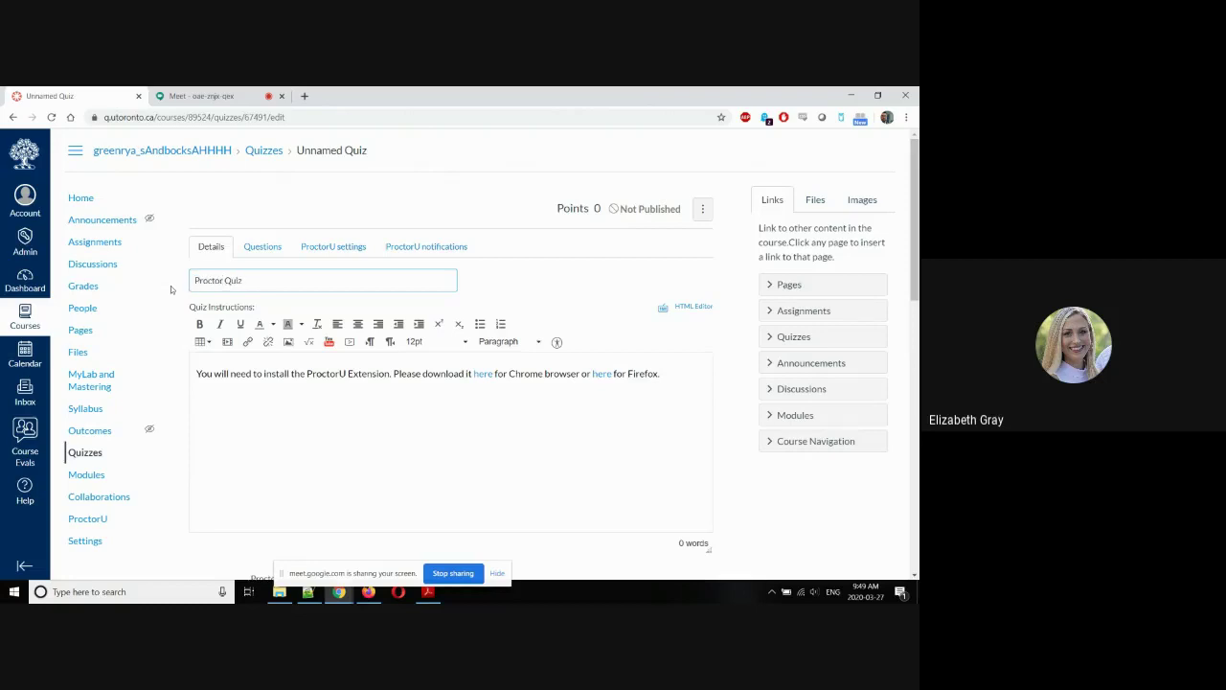
scroll(656, 401, "down", 10)
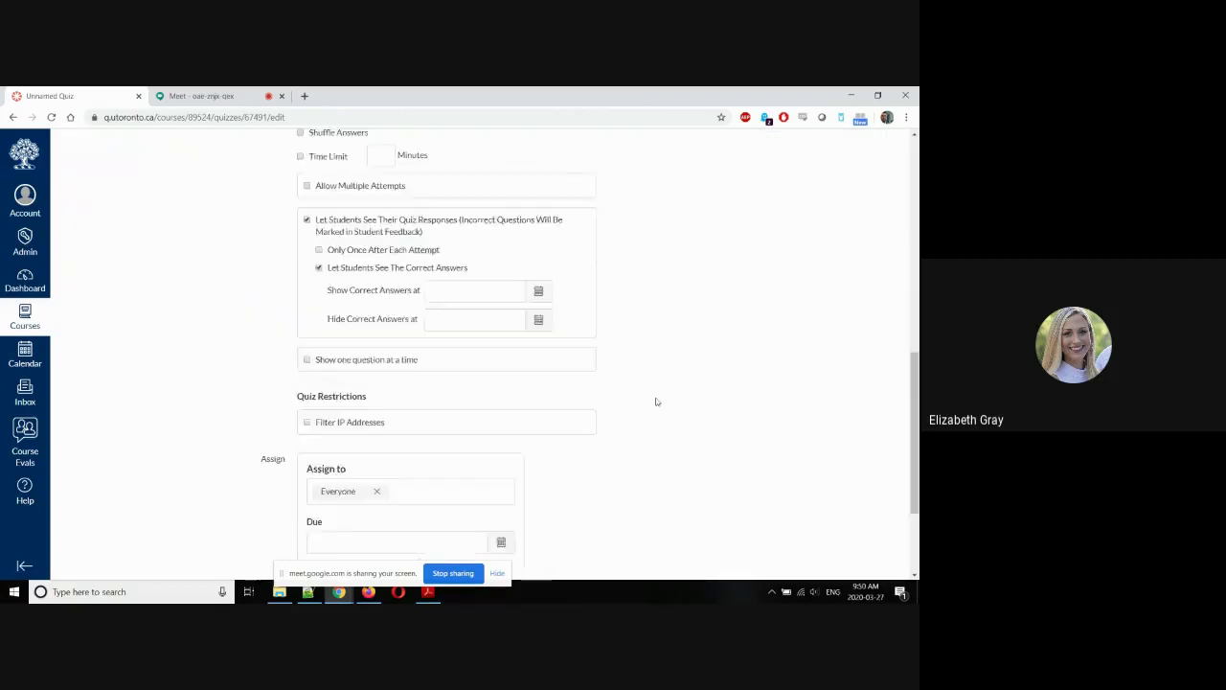
scroll(657, 402, "down", 5)
left_click(629, 539)
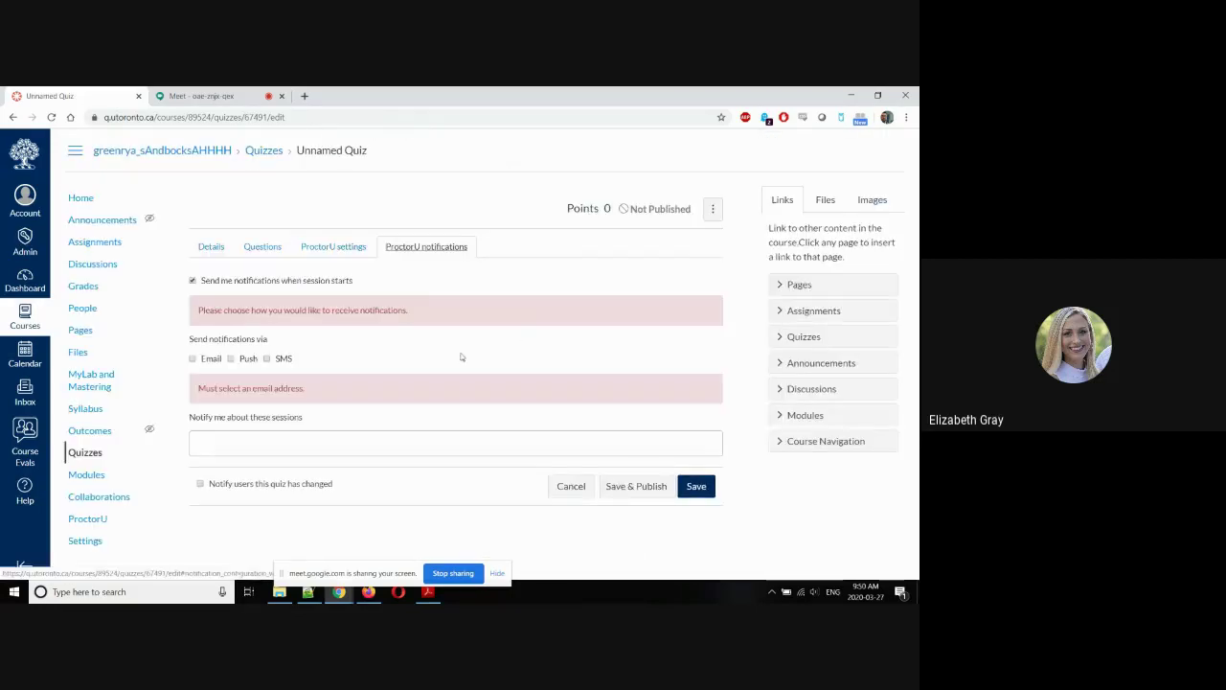
Turn off the ProctorU session-start notifications and save and publish the quiz.
left_click(192, 280)
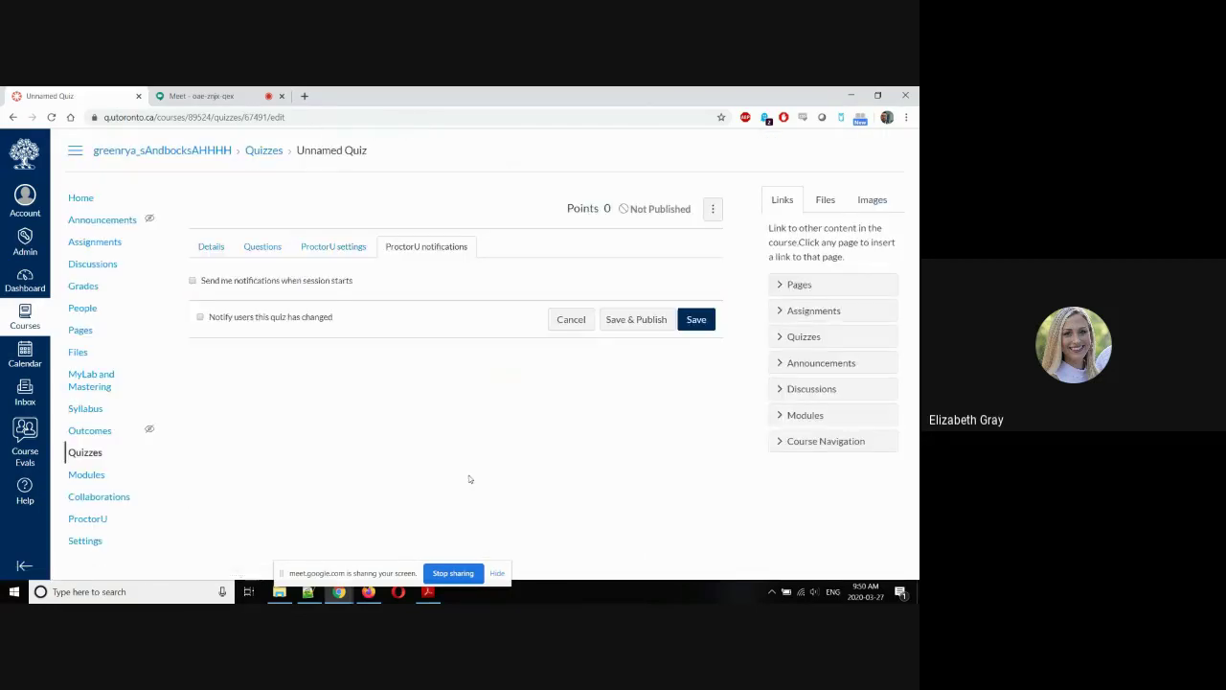
left_click(625, 319)
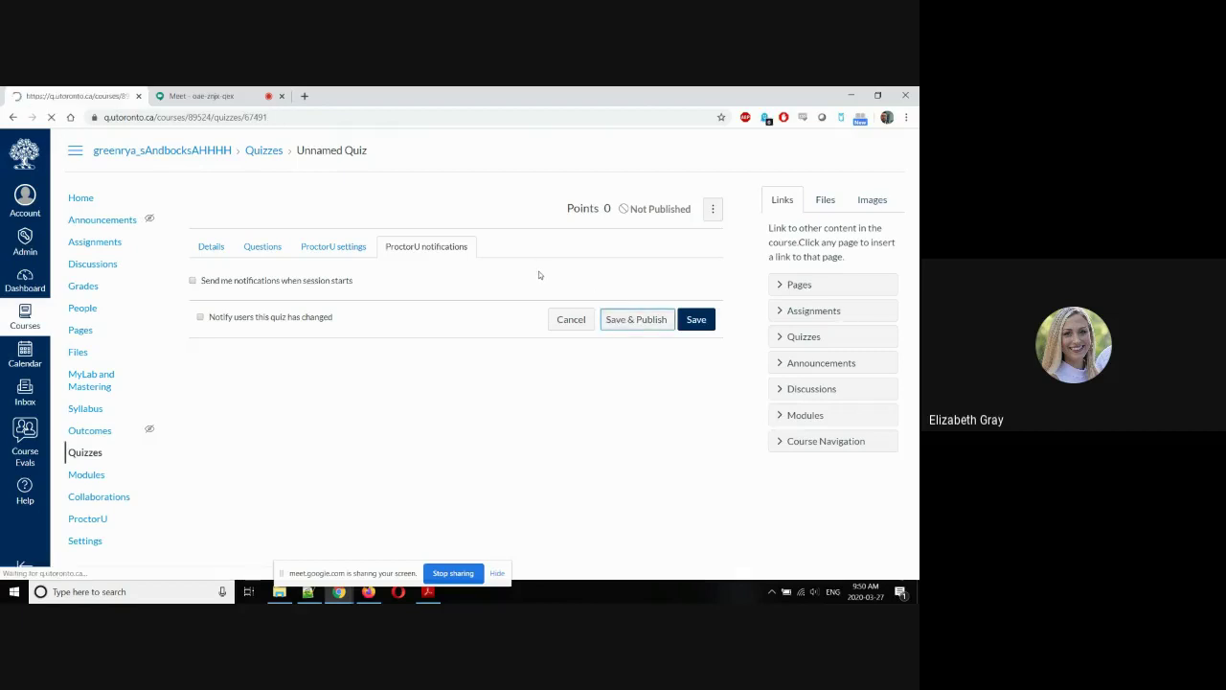
Open the ProctorU Quiz from the course's quizzes, review its published details, and open it for editing to view the student instructions.
left_click(74, 456)
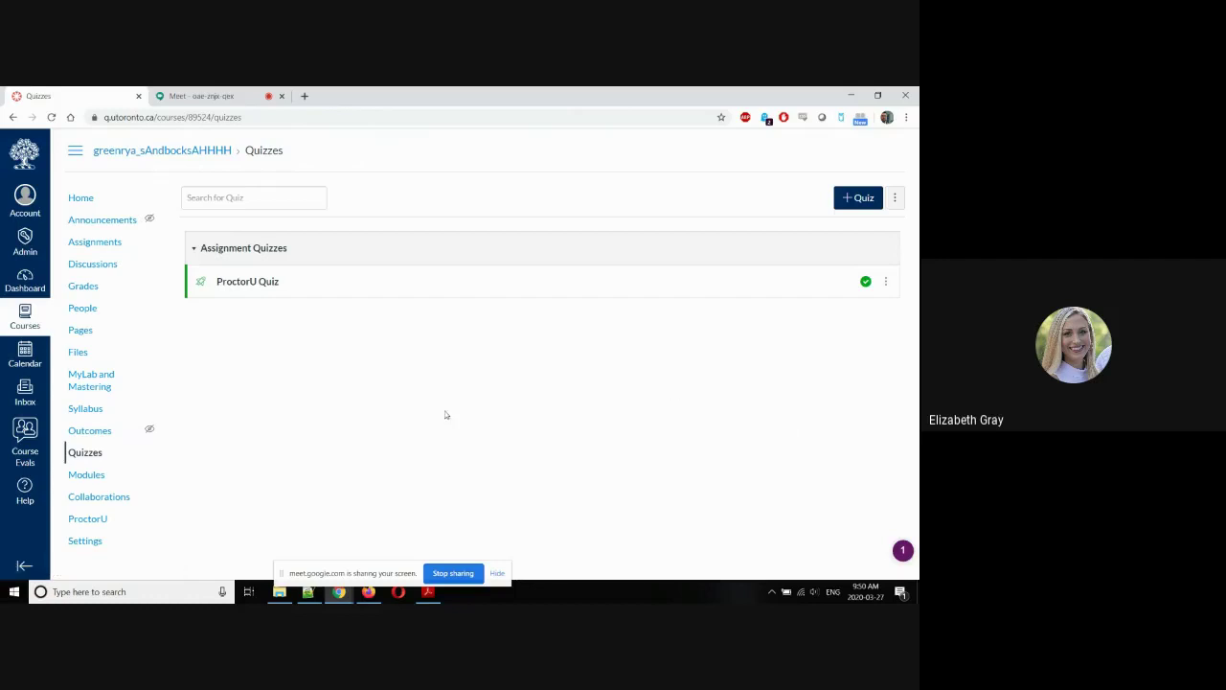
left_click(247, 285)
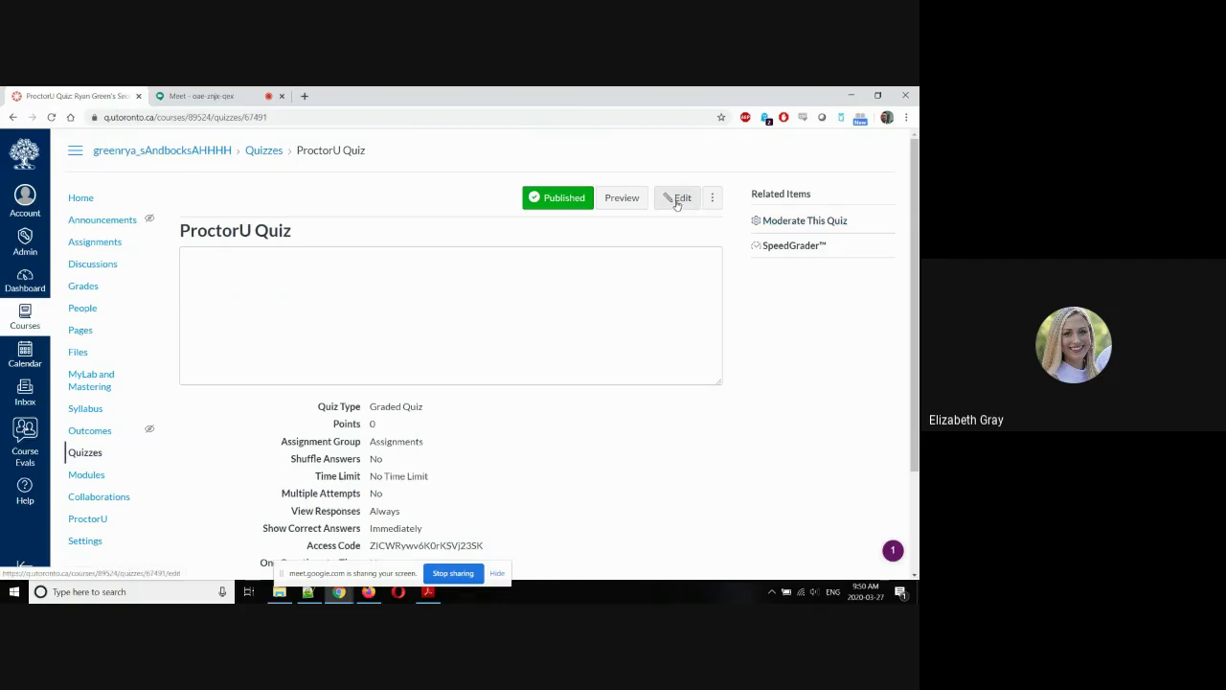
scroll(671, 290, "down", 3)
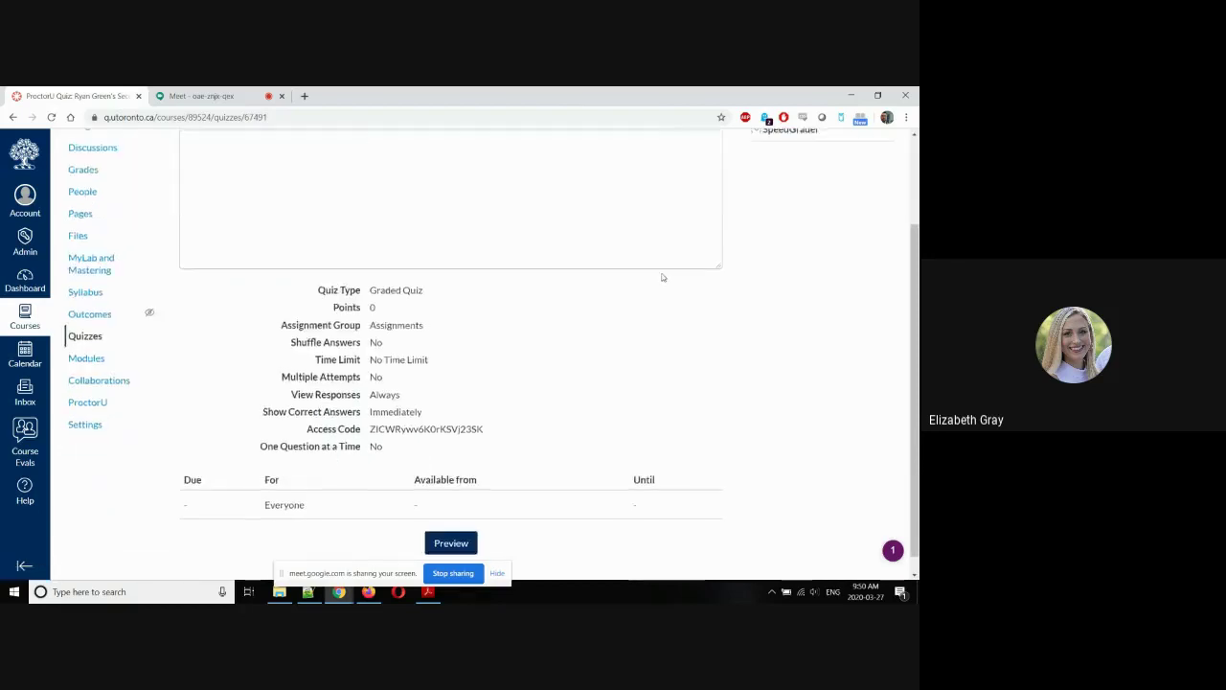
scroll(681, 216, "up", 3)
left_click(677, 198)
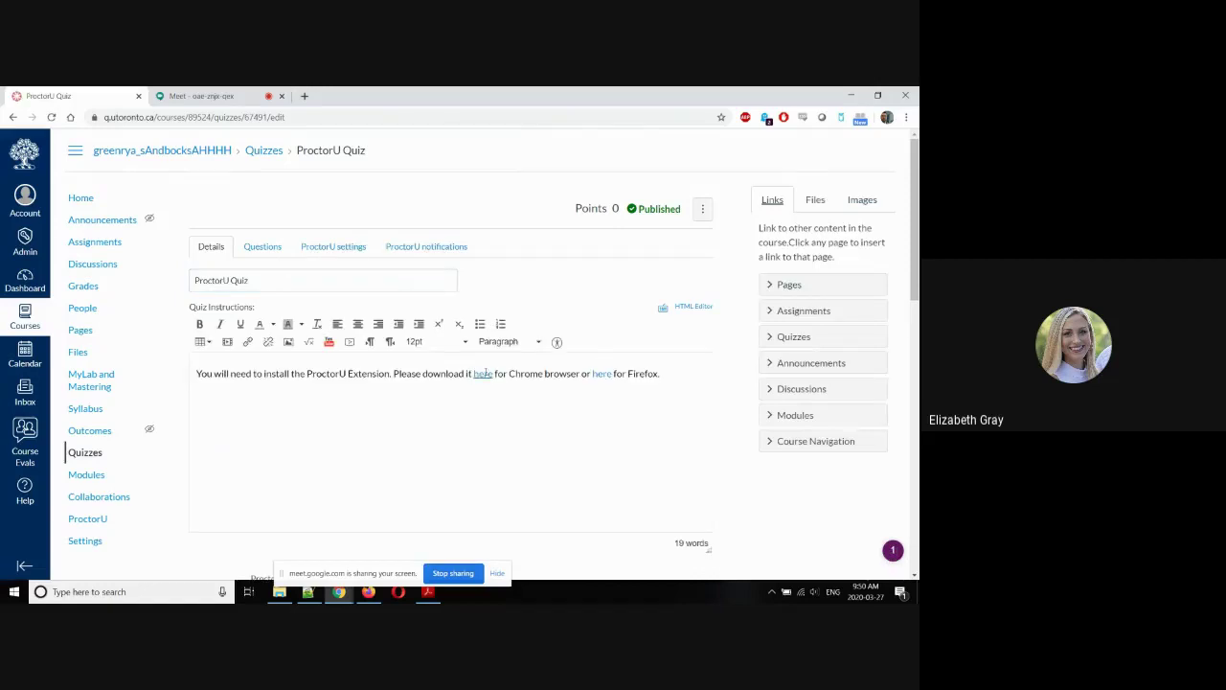
left_click(455, 471)
left_click(455, 574)
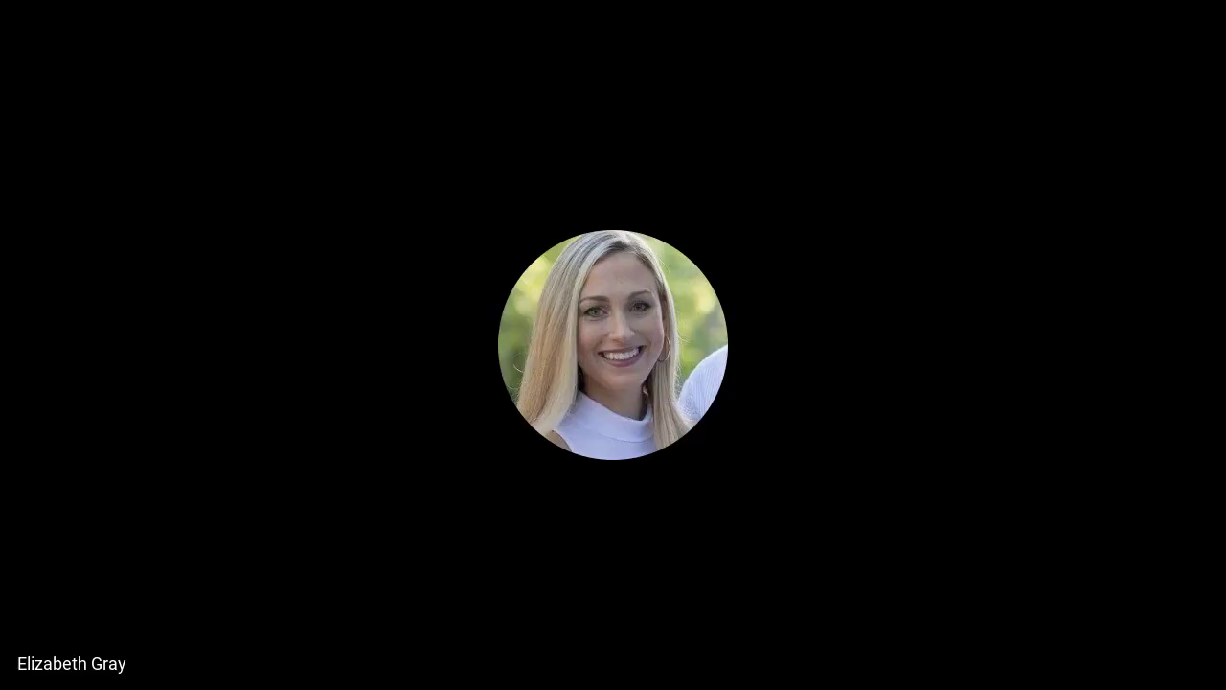